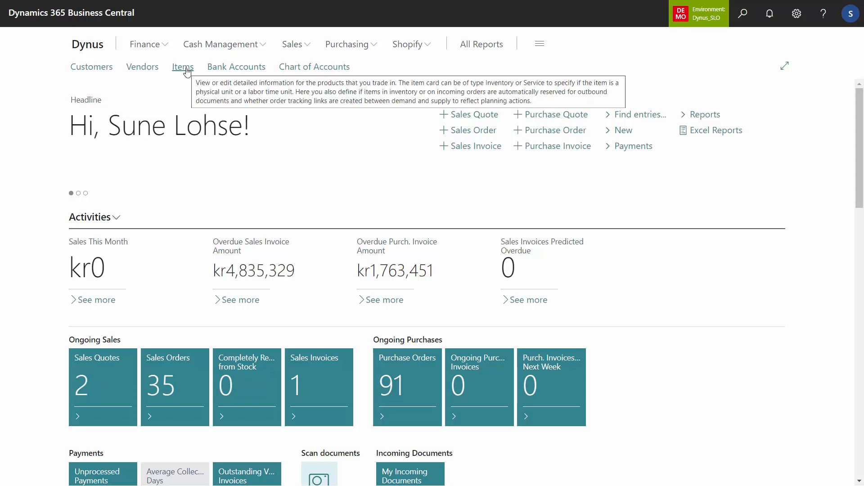
Open the items list and sort it by item number in descending order
click(185, 68)
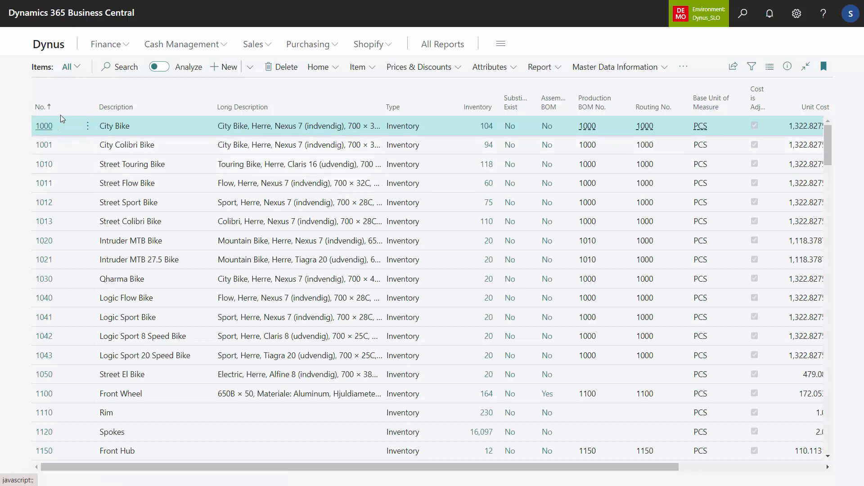
click(75, 110)
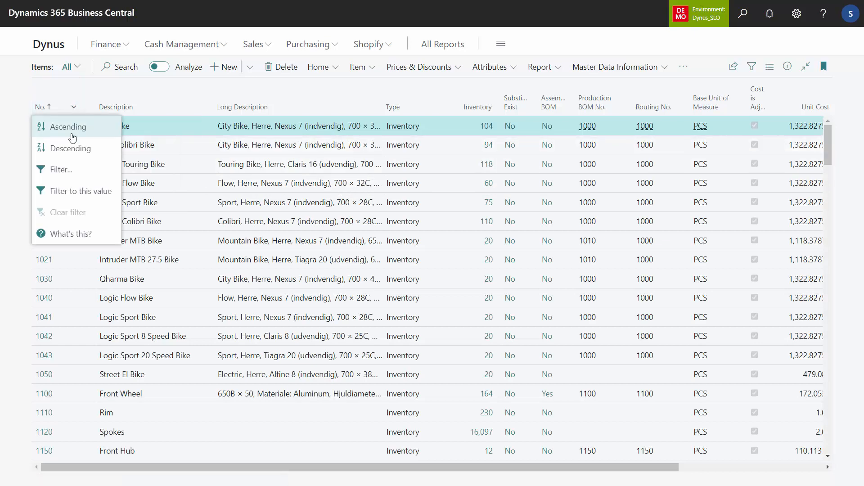
click(76, 156)
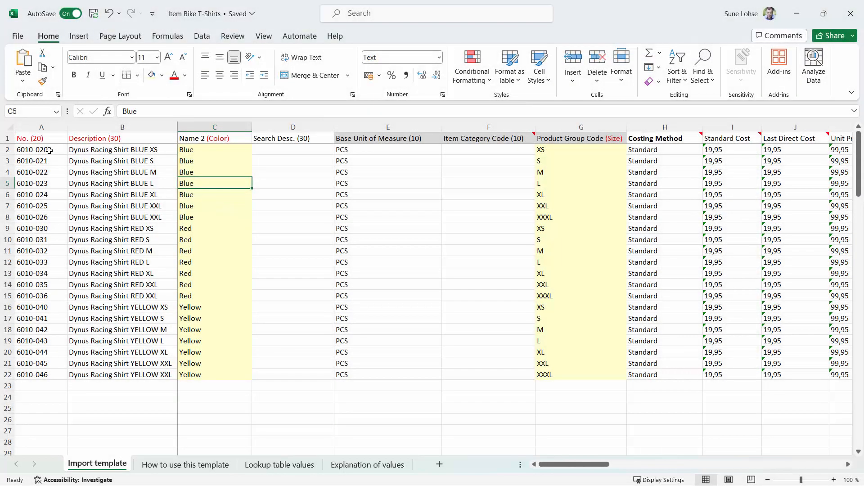
Switch to the Item Bike T-Shirts workbook in Excel and examine the item numbers, Name 2 (Color) and Product Group Code (Size) columns
click(48, 150)
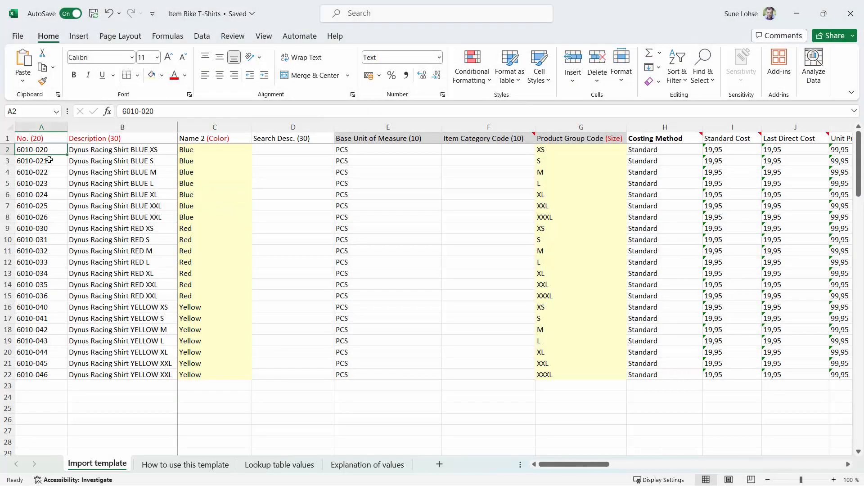
drag(50, 160, 47, 331)
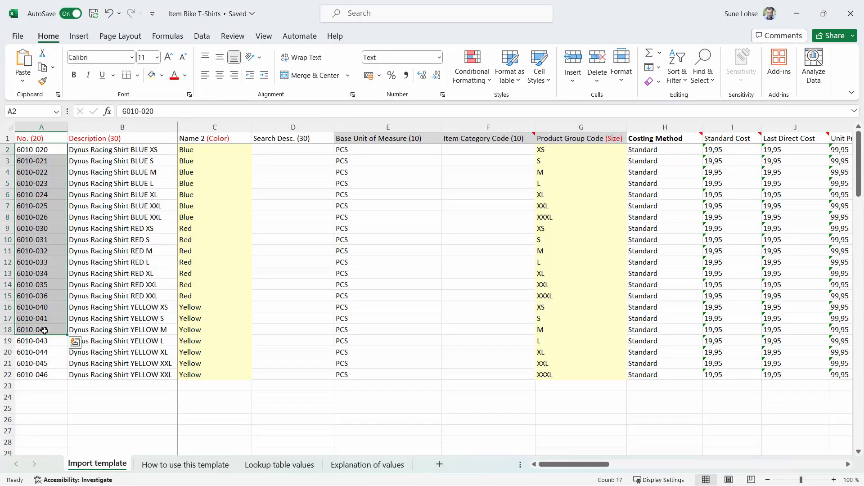
drag(224, 150, 257, 228)
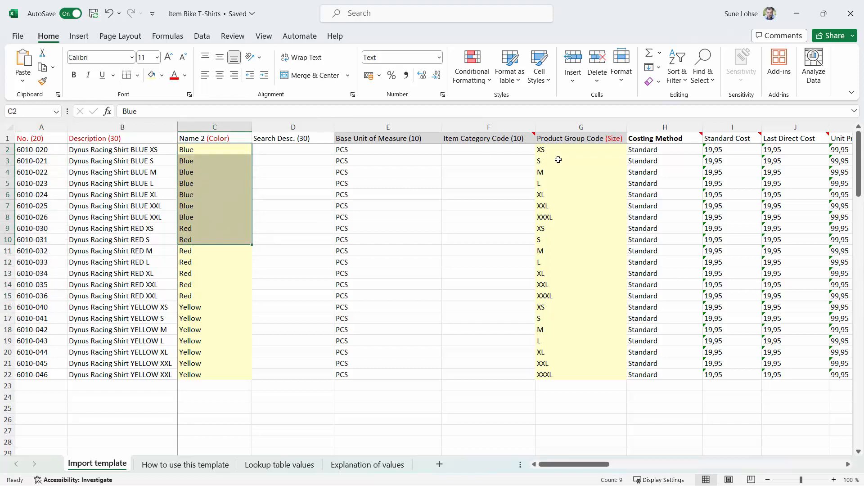
drag(559, 160, 559, 268)
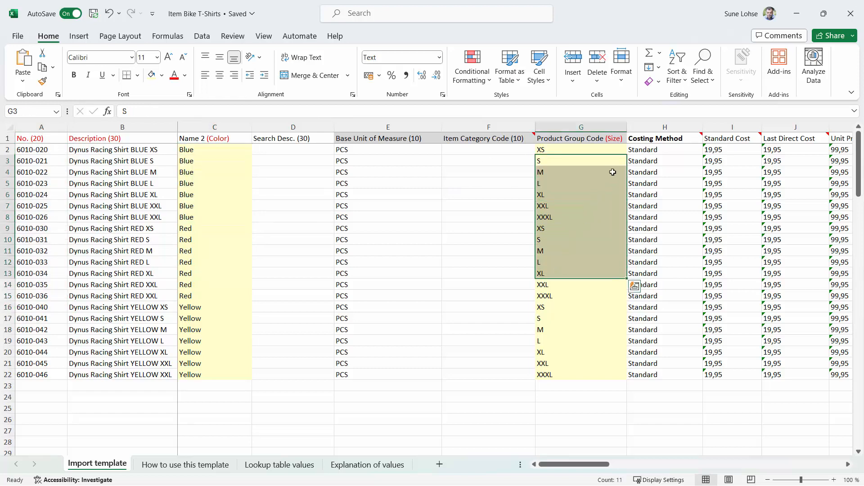
click(217, 139)
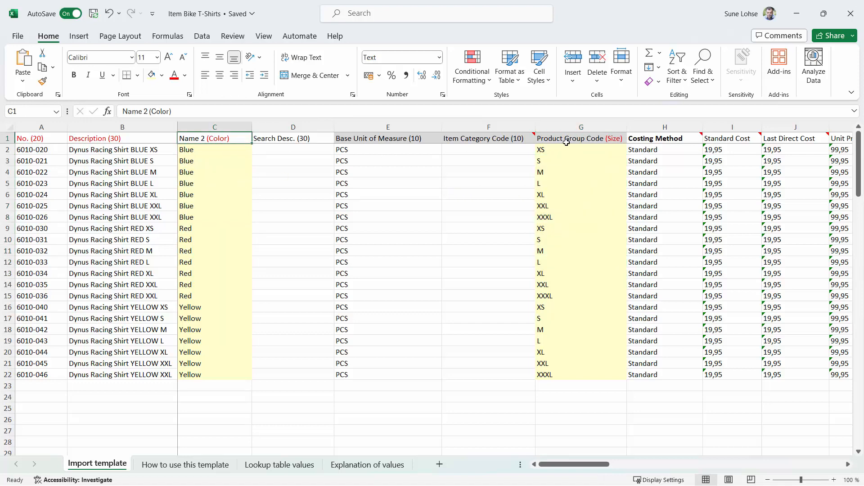
click(600, 136)
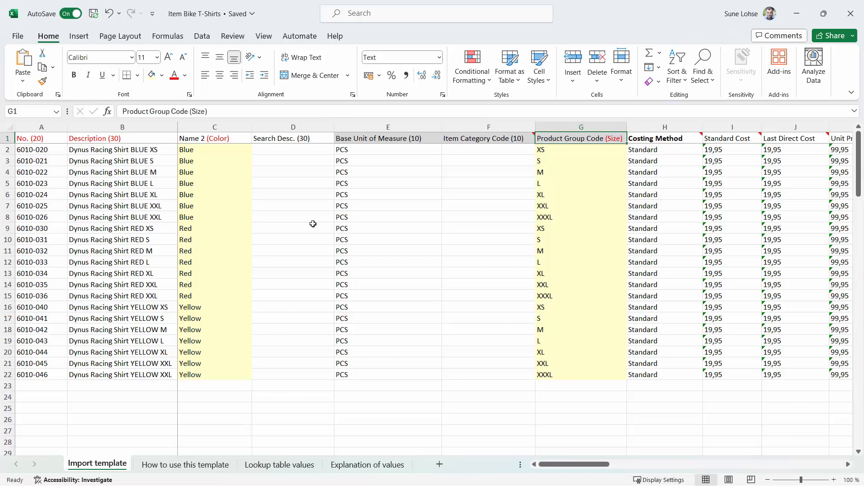
drag(206, 164, 205, 249)
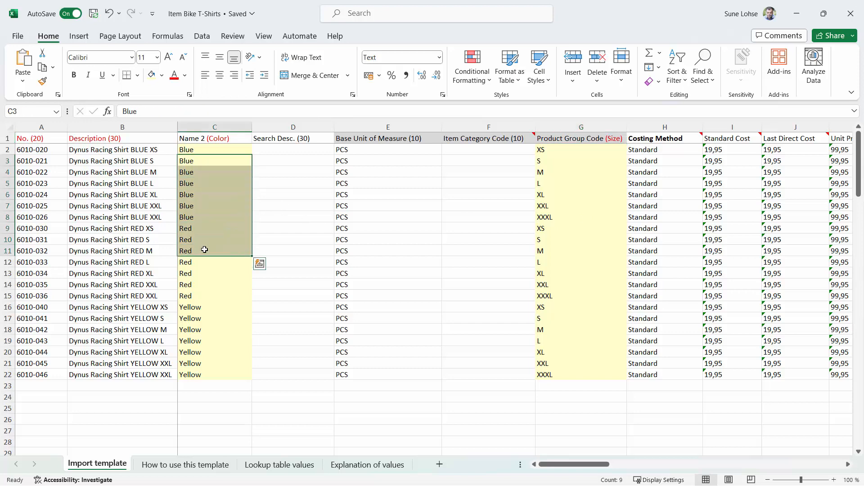
click(6, 138)
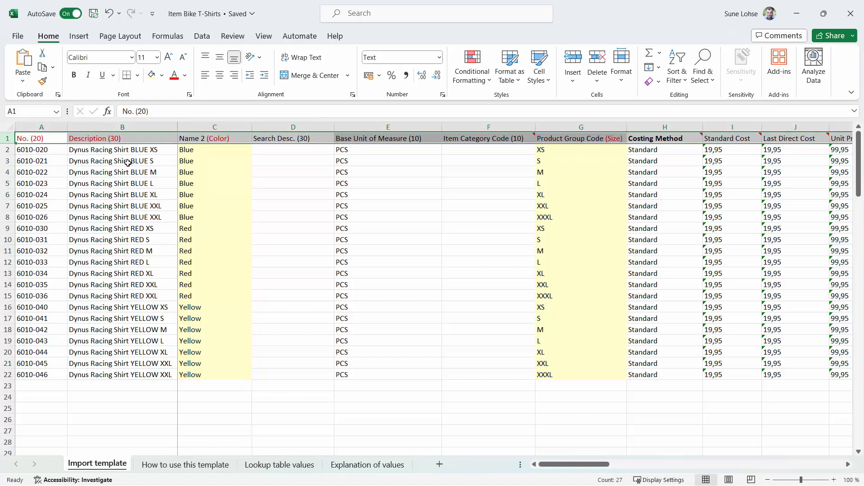
click(210, 149)
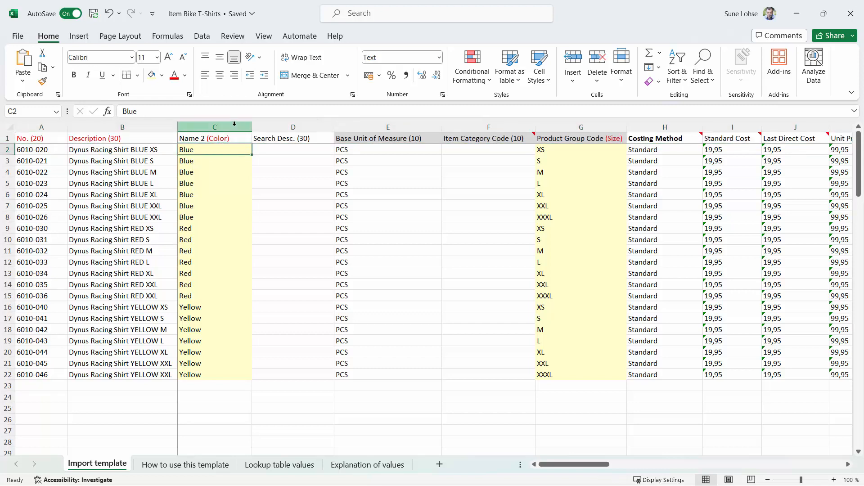
click(222, 133)
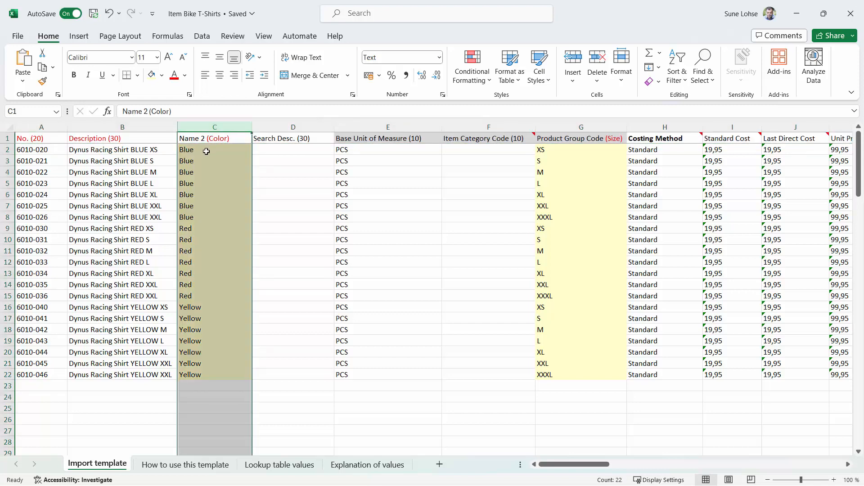
drag(204, 148, 235, 285)
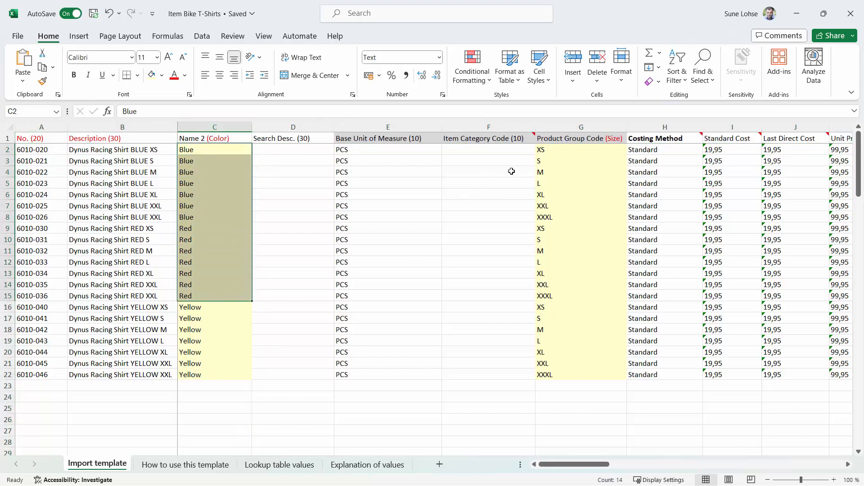
click(577, 138)
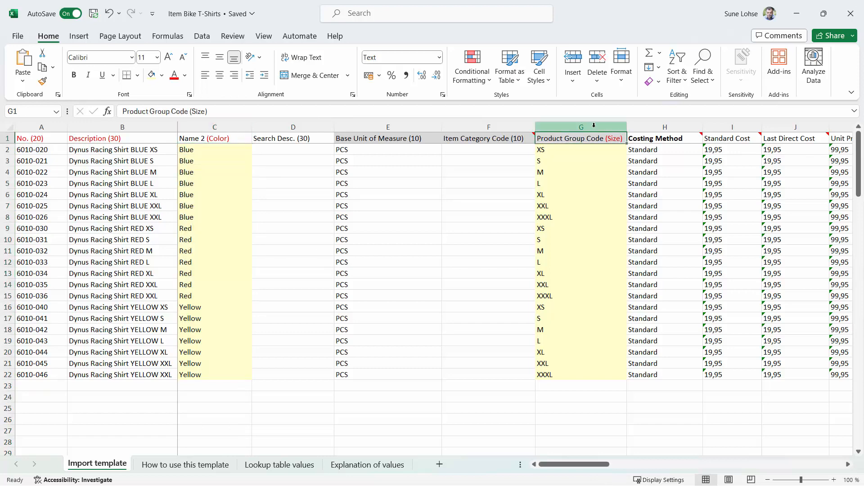
drag(571, 149, 572, 210)
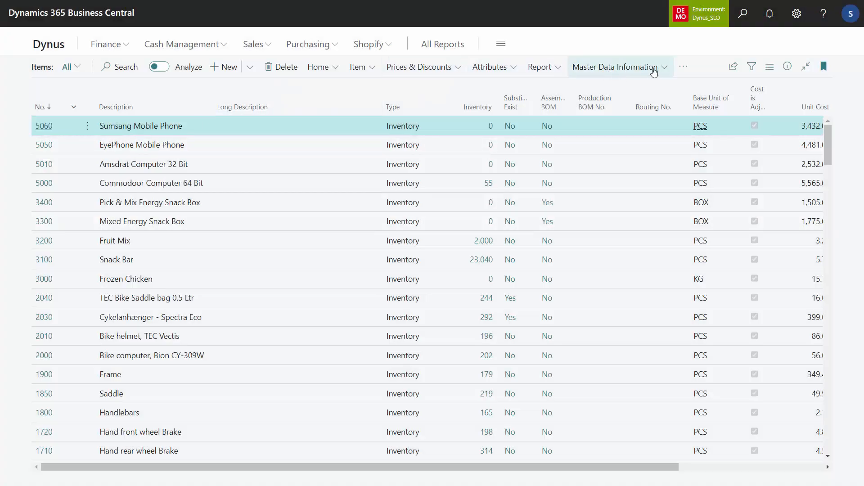
Switch back to Business Central, open the master data Information Setup and bring up its list of information codes
click(652, 68)
click(630, 88)
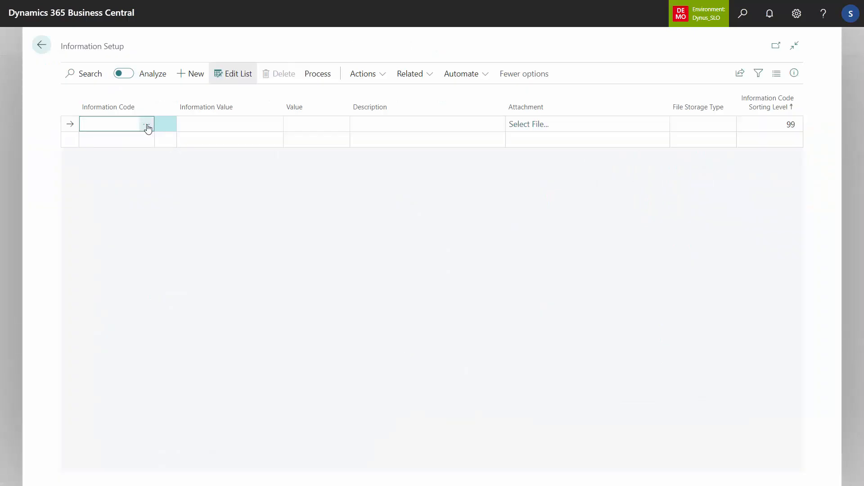
click(146, 126)
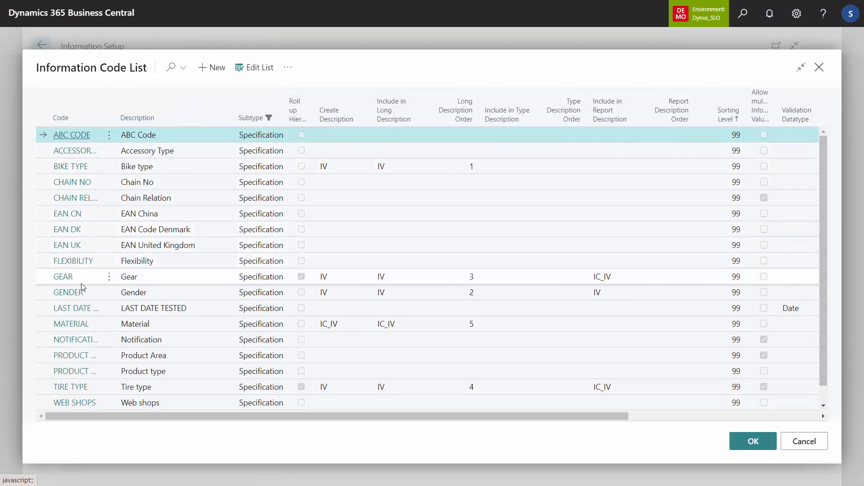
Create a new information code SIZE with the description Size
click(214, 72)
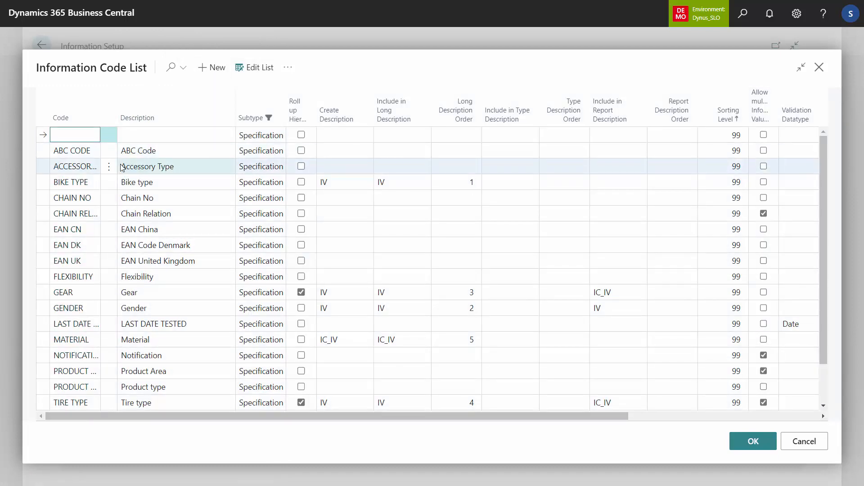
key(Tab)
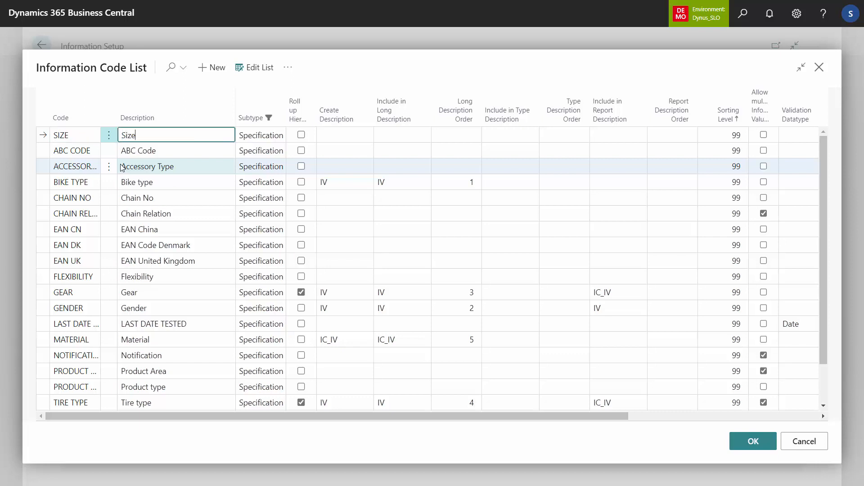
text(Size)
key(Down)
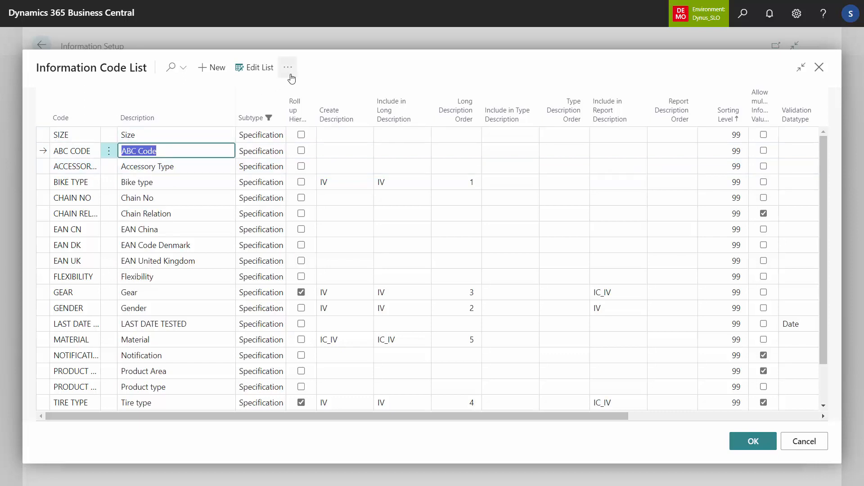
click(183, 135)
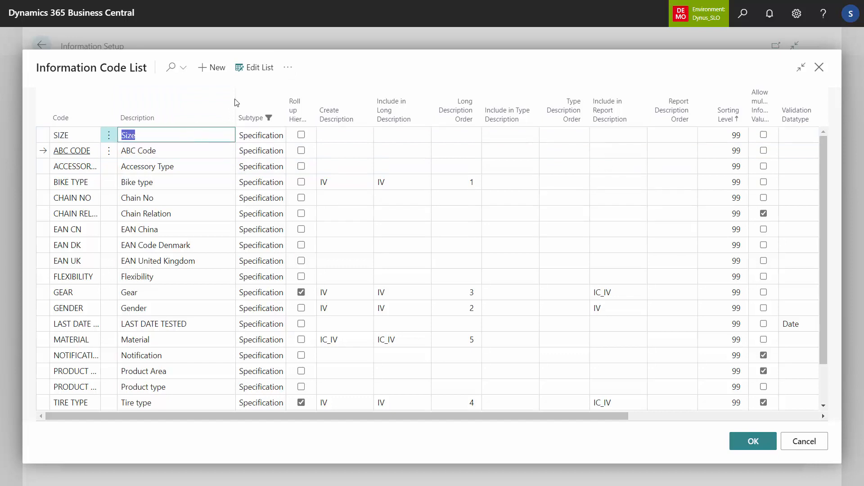
click(287, 68)
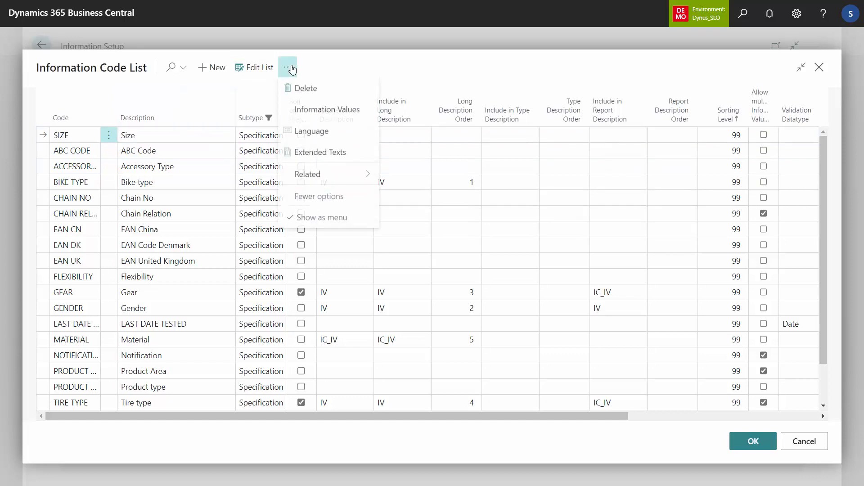
Add an information code COLOR with the description Color and close the code list and Information Setup
click(220, 72)
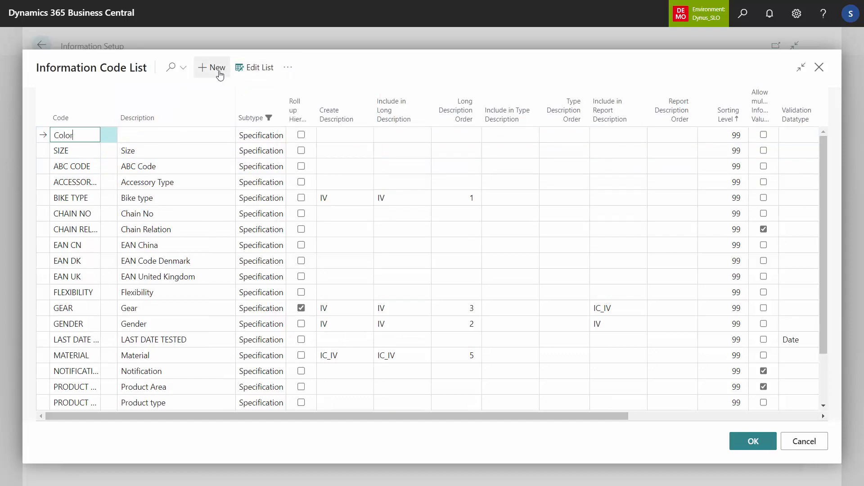
key(Tab)
text(Col)
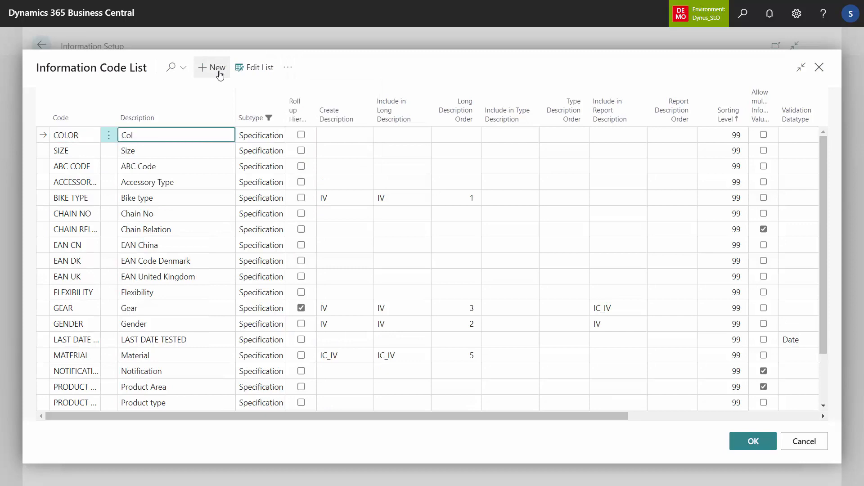
key(Down)
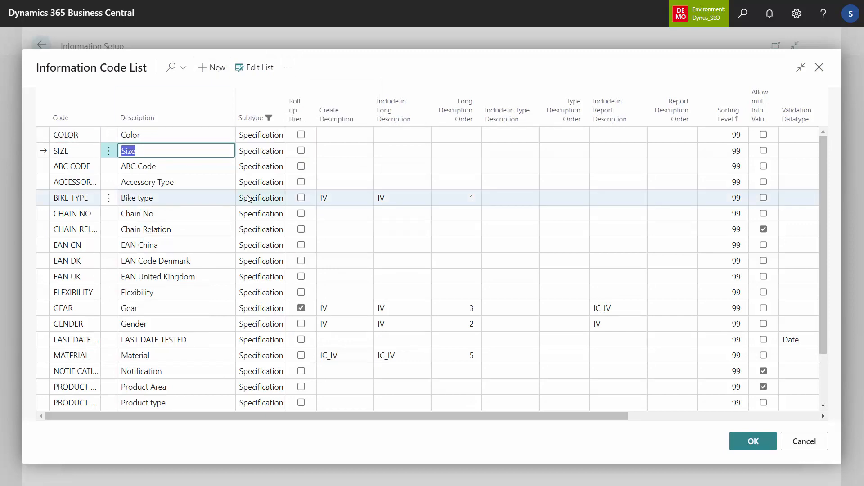
key(Escape)
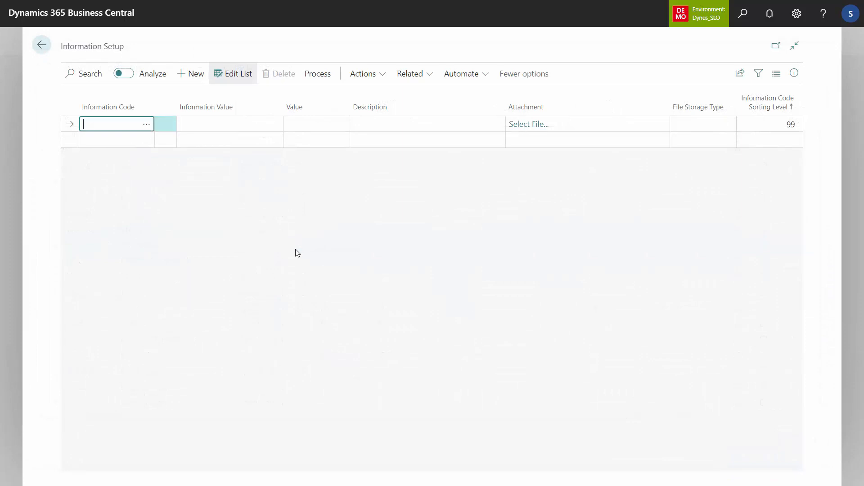
key(Escape)
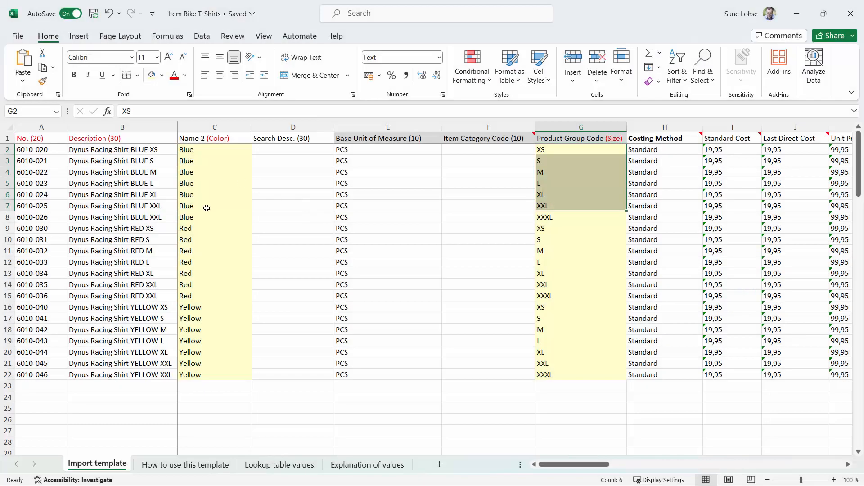
Switch to Excel, review the colors and sizes, and copy all Name 2 (Color) values in C2:C22 of the import template
click(205, 214)
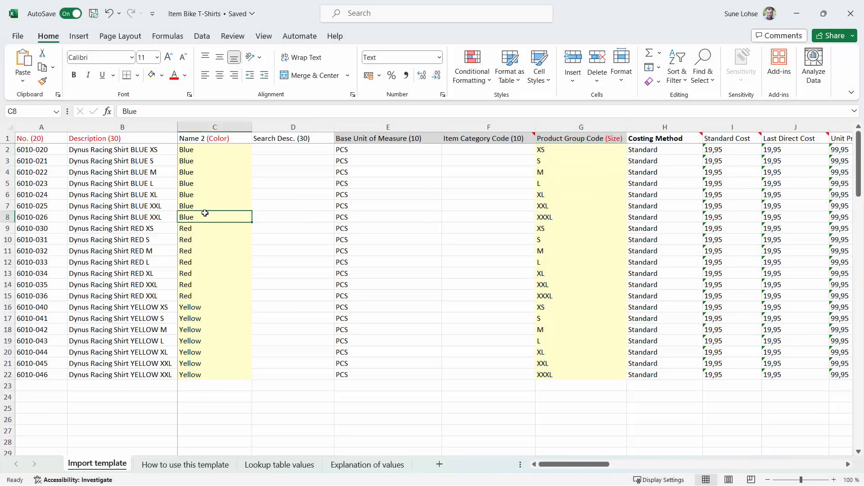
click(198, 240)
click(201, 319)
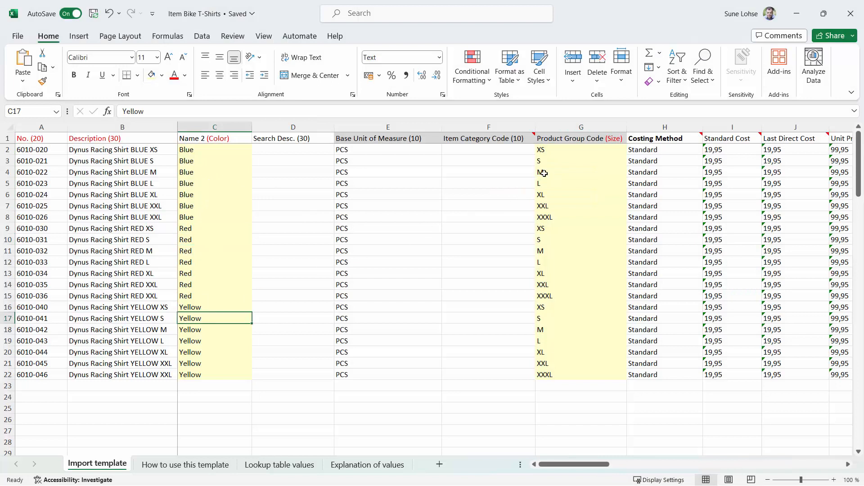
drag(543, 172, 544, 207)
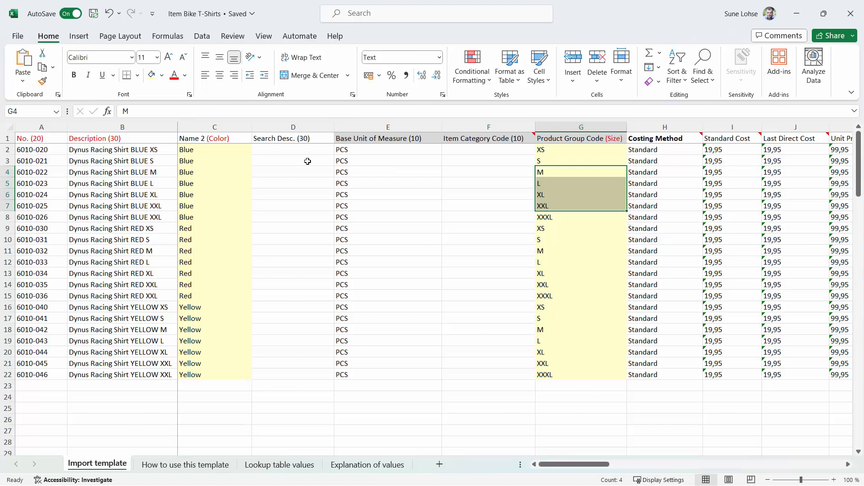
click(212, 149)
key(ctrl+shift+Down)
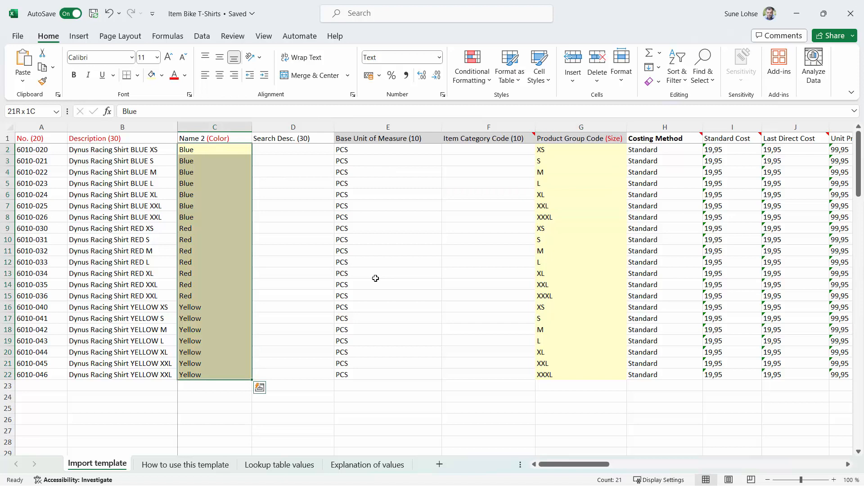
key(ctrl+c)
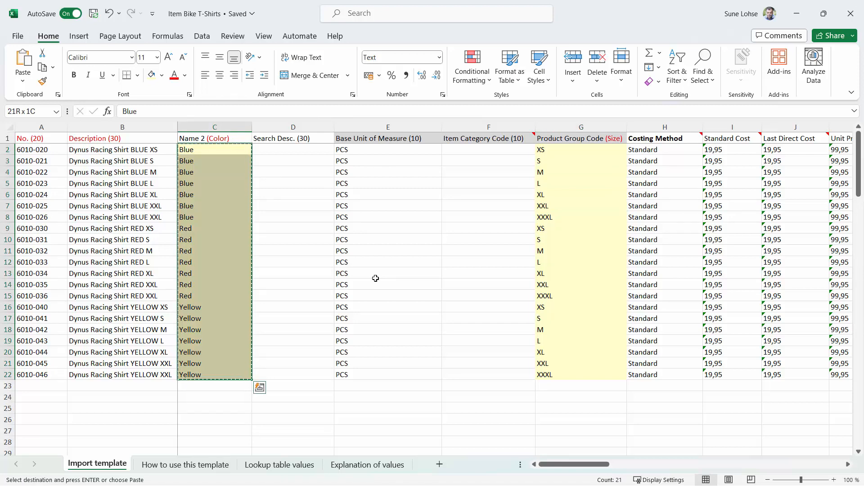
Create a blank workbook and paste the copied colors as values only, starting in cell A1
key(ctrl+n)
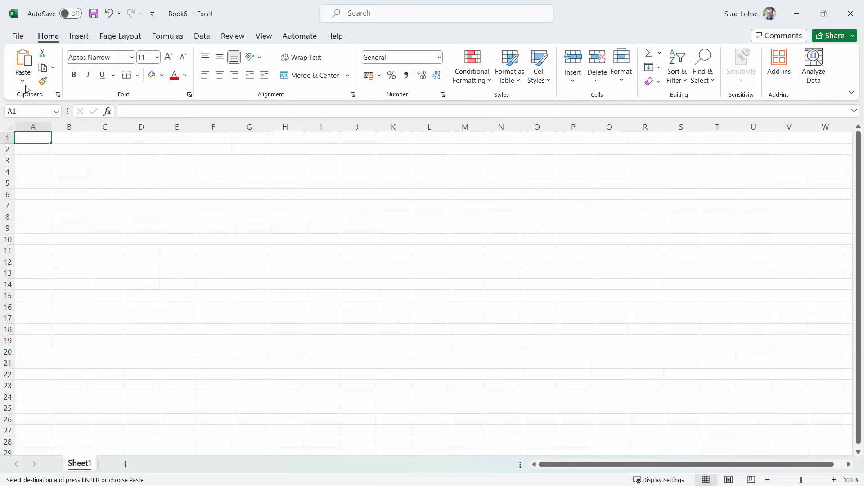
click(23, 82)
click(21, 168)
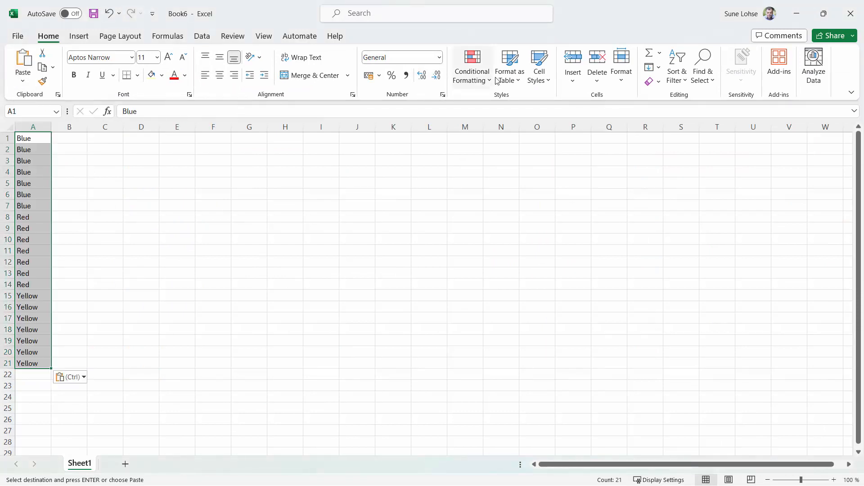
Remove the duplicate values from the pasted color list in column A, treating the data as having no headers
click(208, 38)
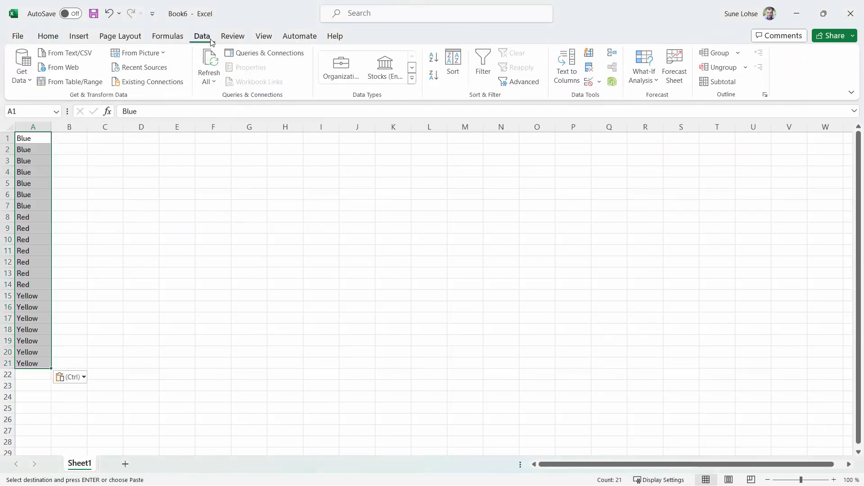
click(592, 67)
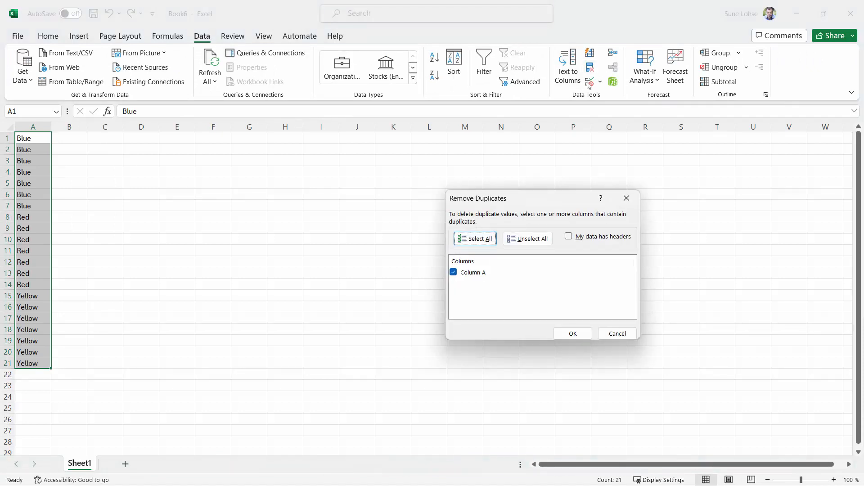
click(573, 333)
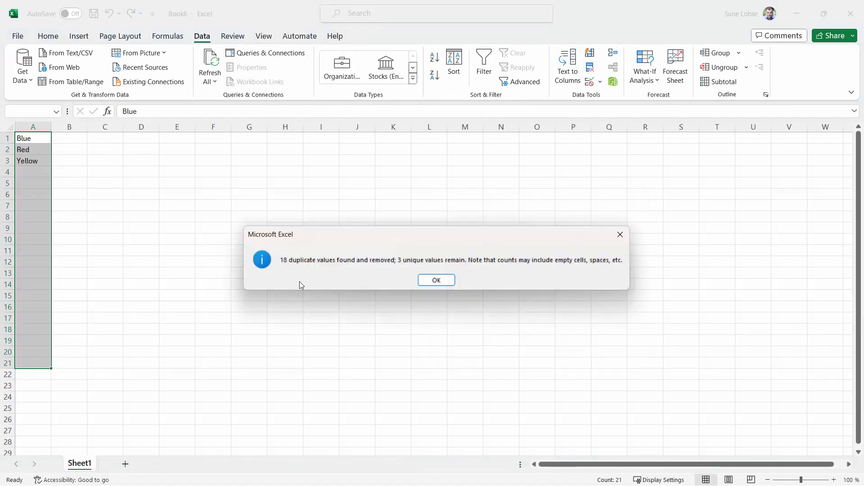
click(440, 280)
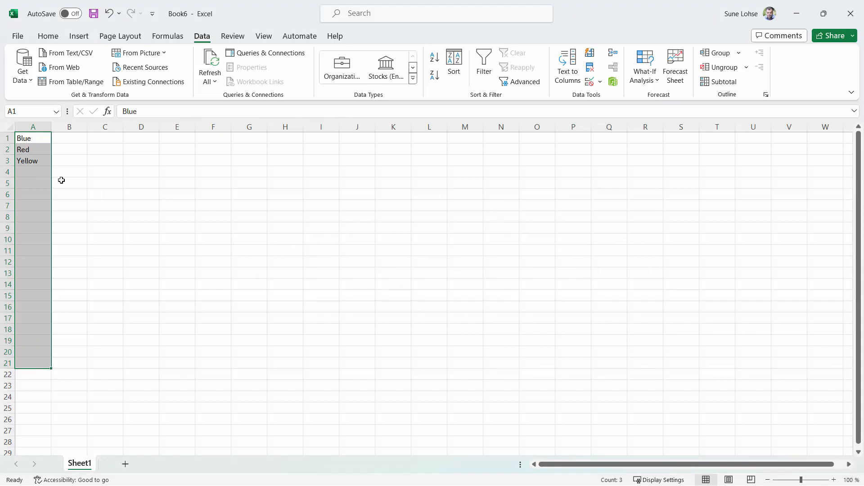
click(44, 145)
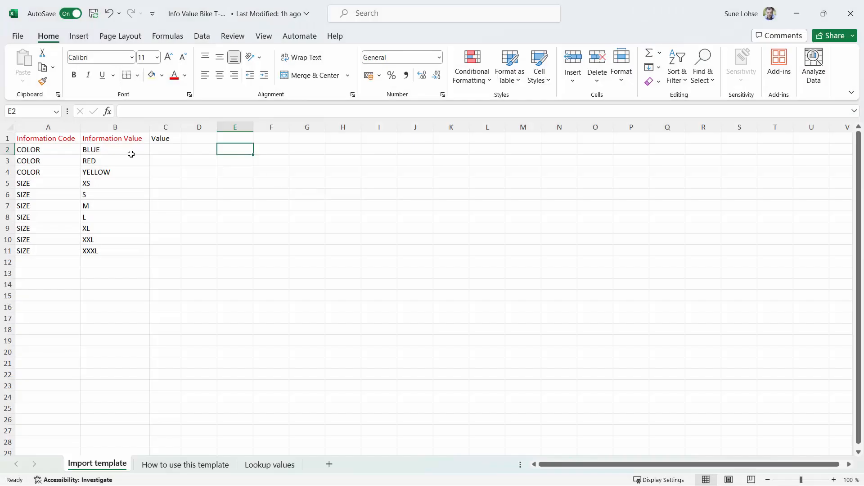
Examine the information codes and information values for colors and sizes in the Info Value Bike T-Shirt workbook's import template
click(60, 140)
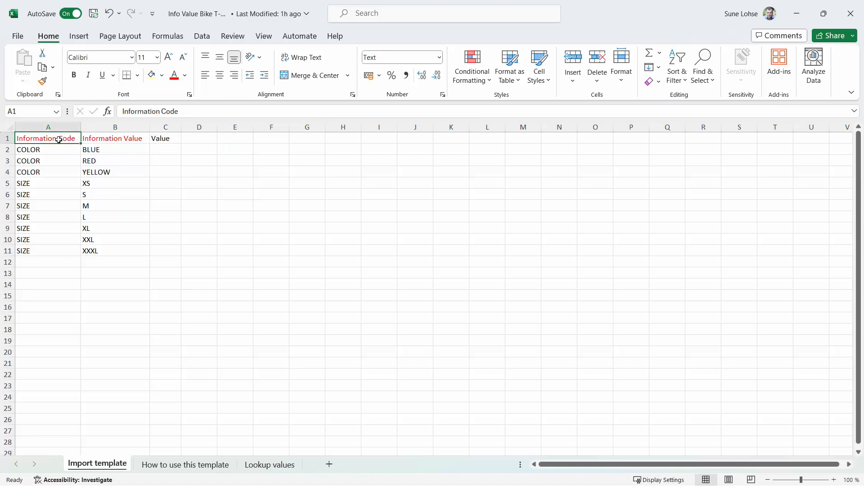
drag(46, 151, 46, 171)
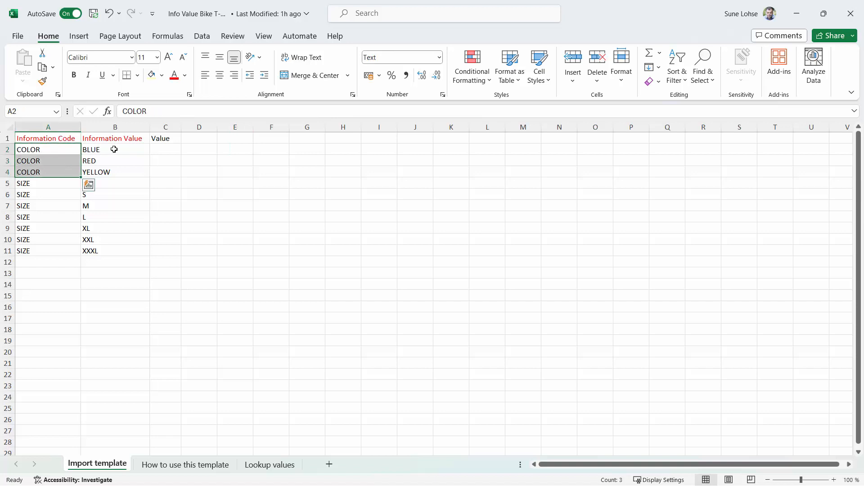
drag(114, 150, 118, 172)
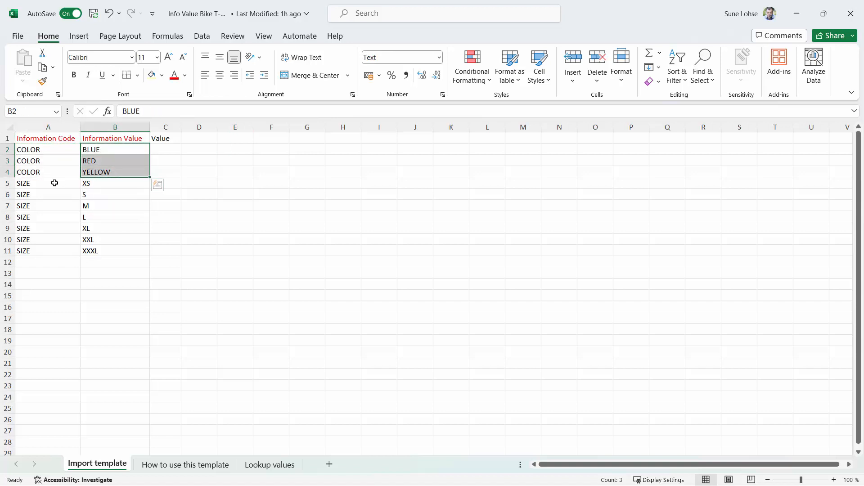
drag(54, 184, 44, 251)
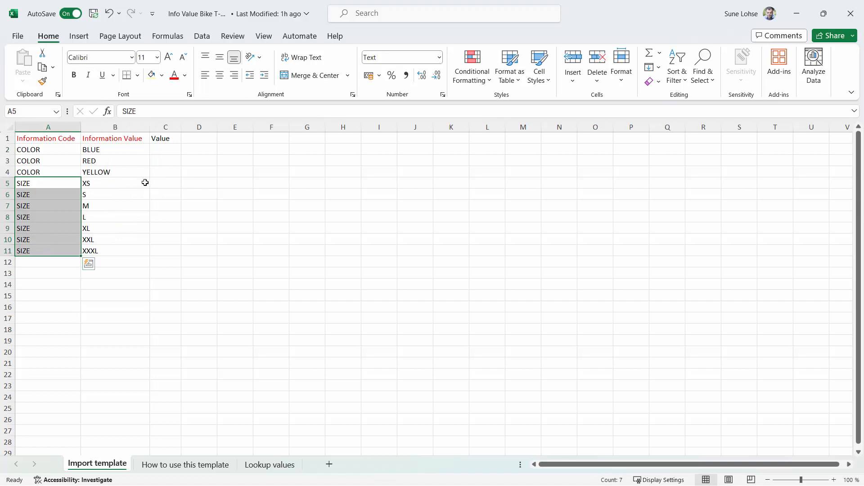
drag(145, 182, 134, 248)
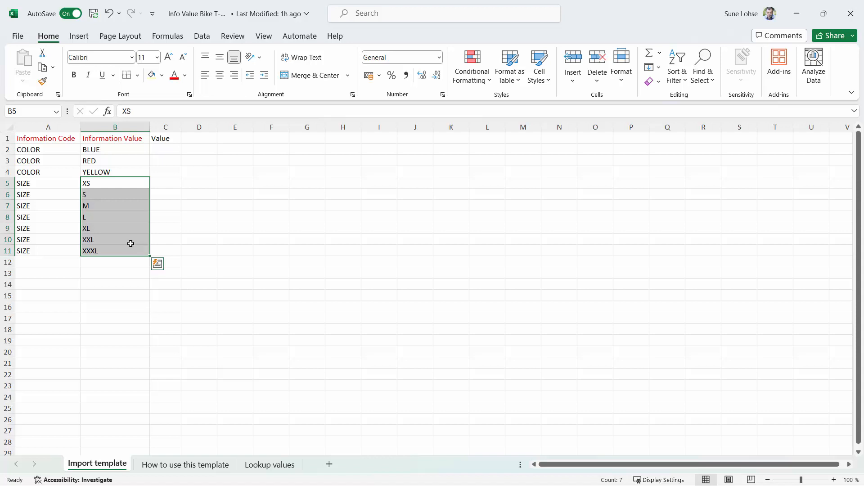
click(53, 145)
drag(54, 144, 94, 251)
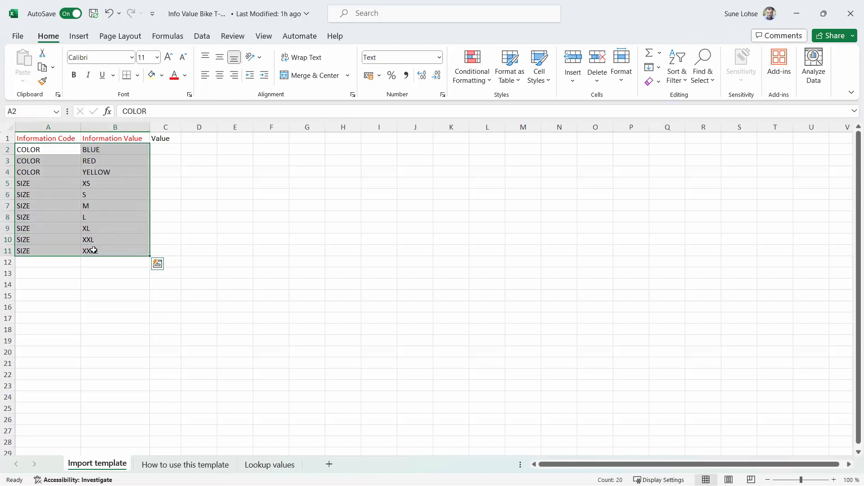
click(235, 222)
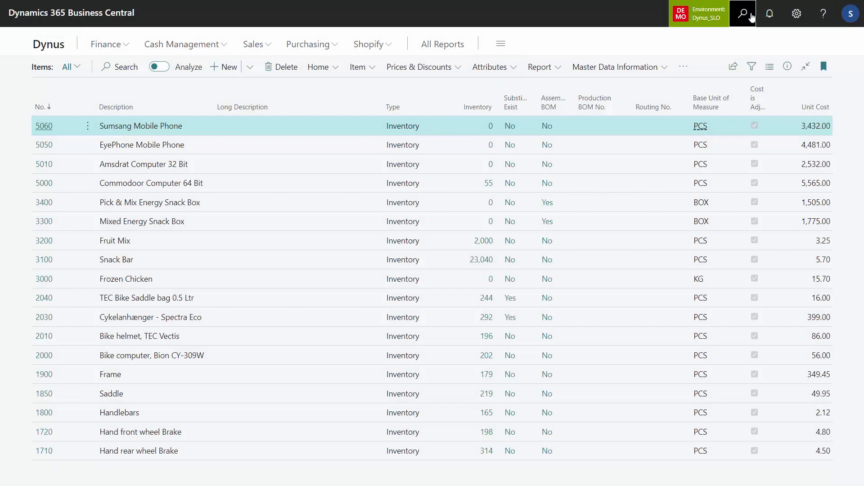
Switch to Business Central, search for "mas work" and open the Master Data Import Worksheet
click(751, 15)
text(mas workf)
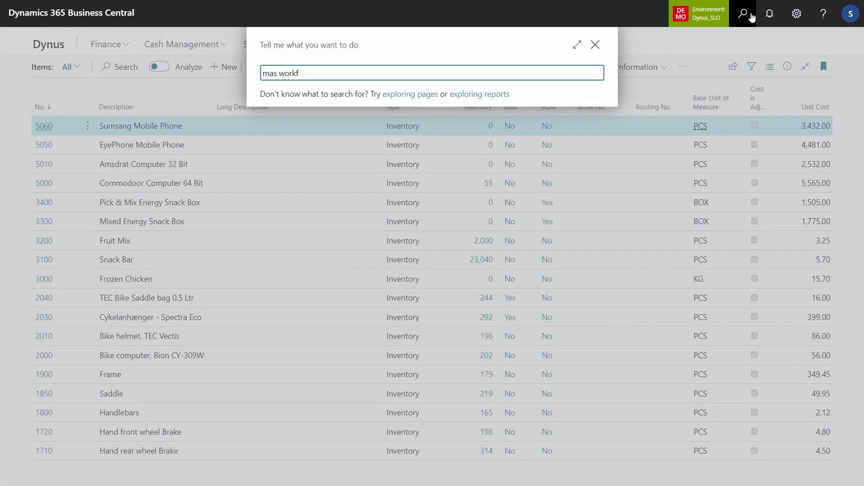
key(BackSpace)
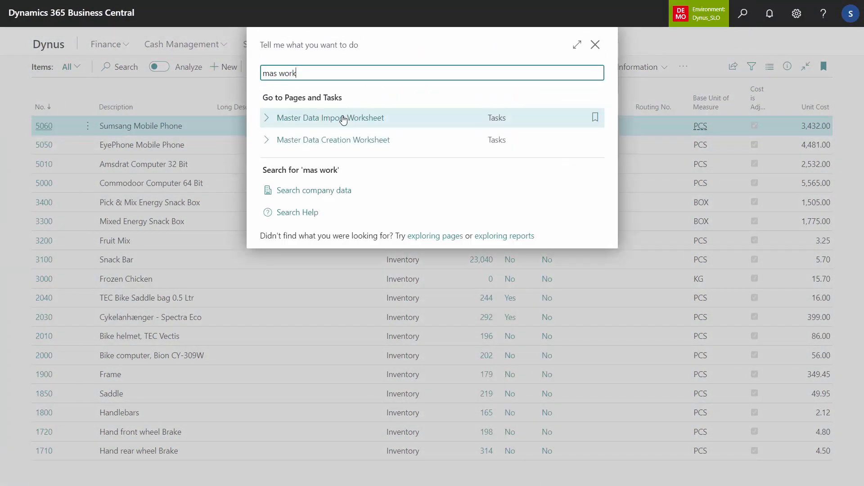
click(343, 118)
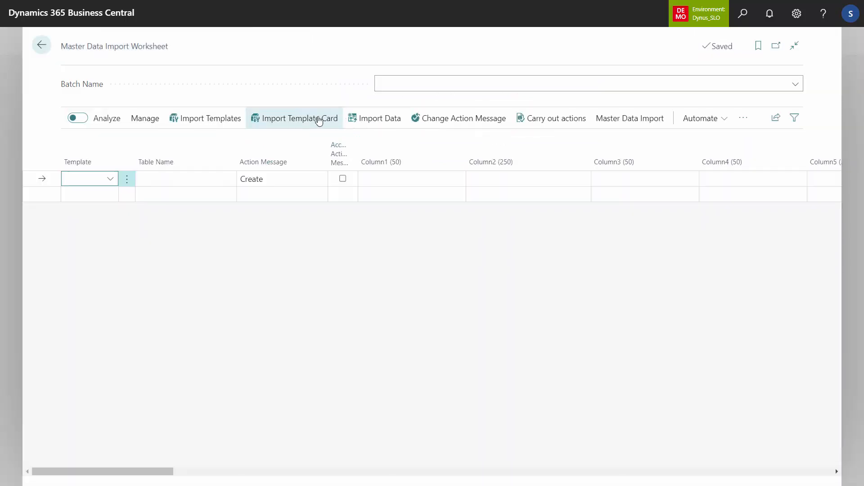
Import the Import template sheet of Info Value Bike T-Shirt.xlsx into the worksheet using the INFORMATION VALUE template
click(370, 119)
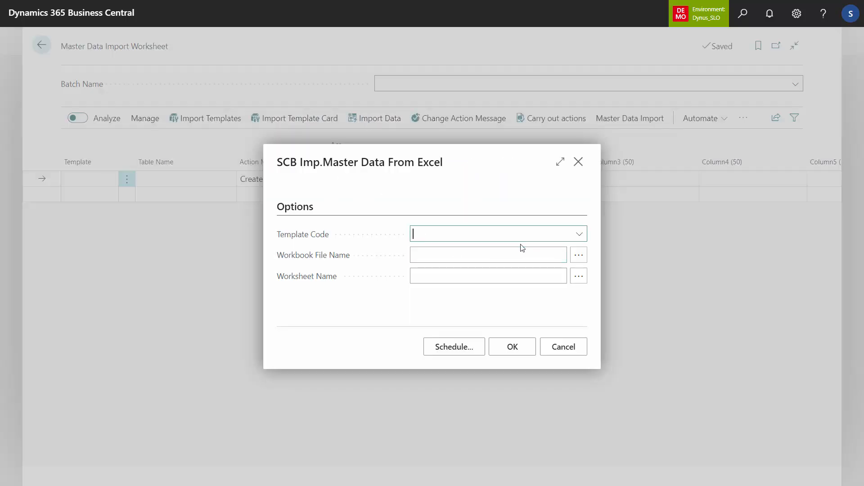
text(infor)
key(BackSpace)
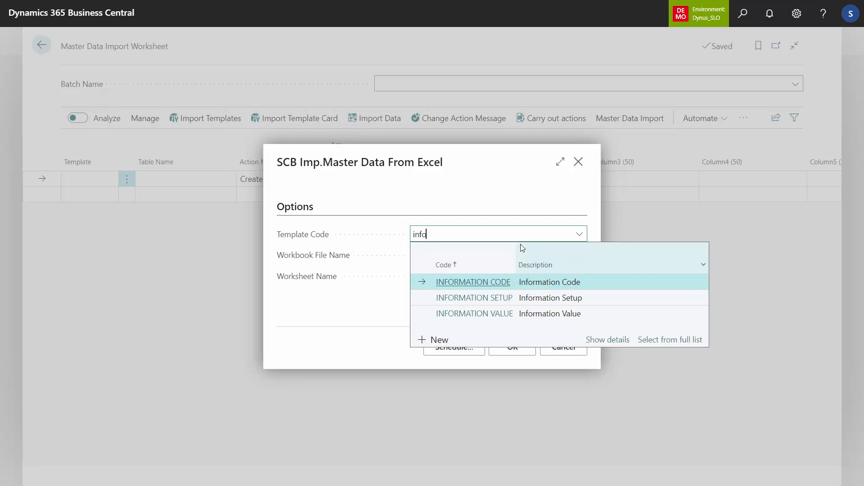
click(527, 314)
click(580, 257)
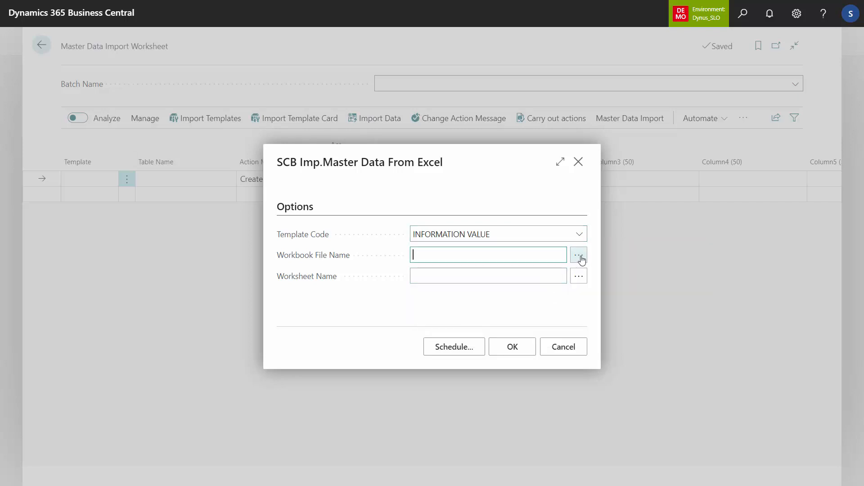
click(441, 269)
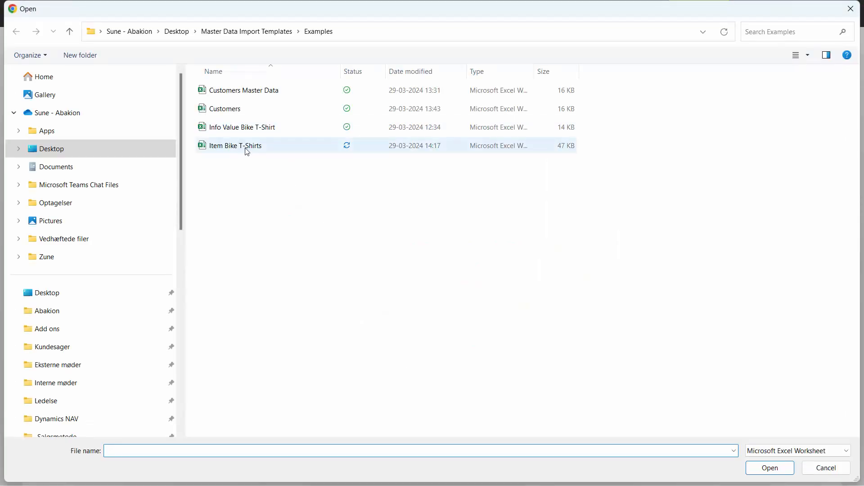
click(244, 131)
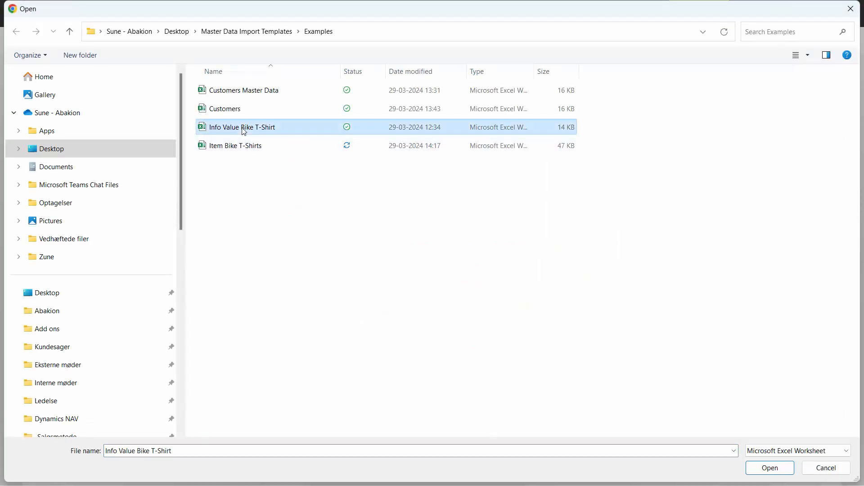
double_click(245, 132)
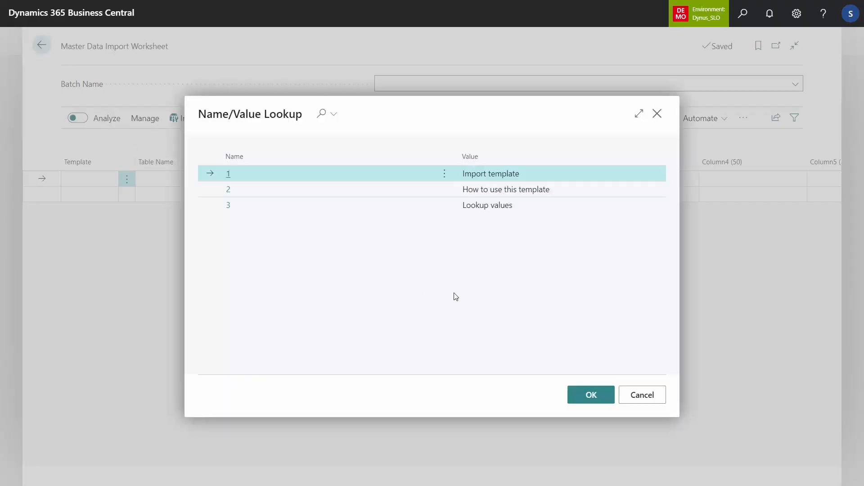
click(591, 396)
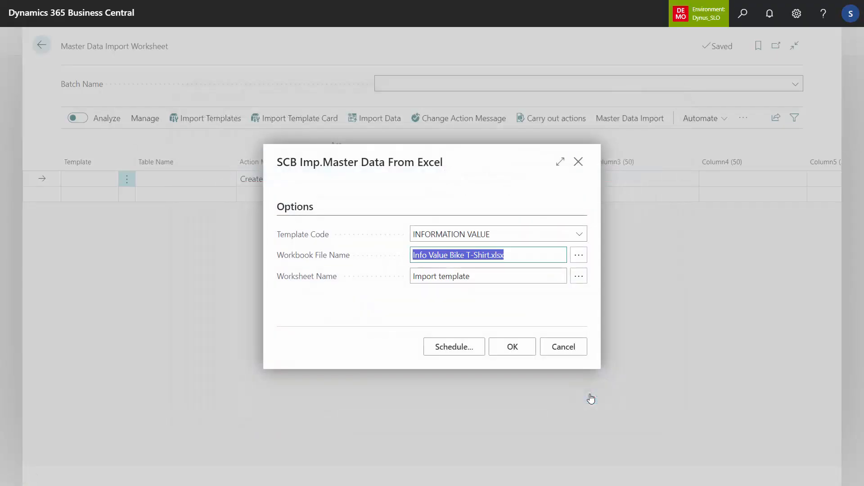
click(514, 347)
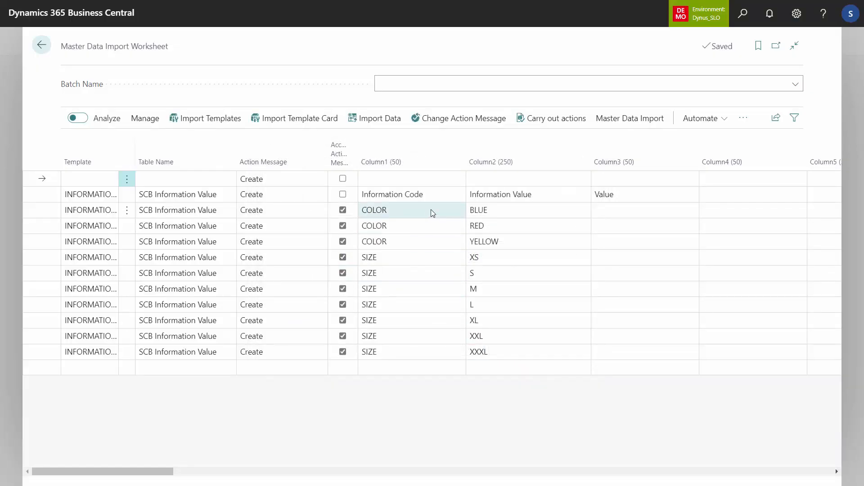
Check the imported COLOR and SIZE lines and carry out their actions with updating of existing master data enabled
click(433, 212)
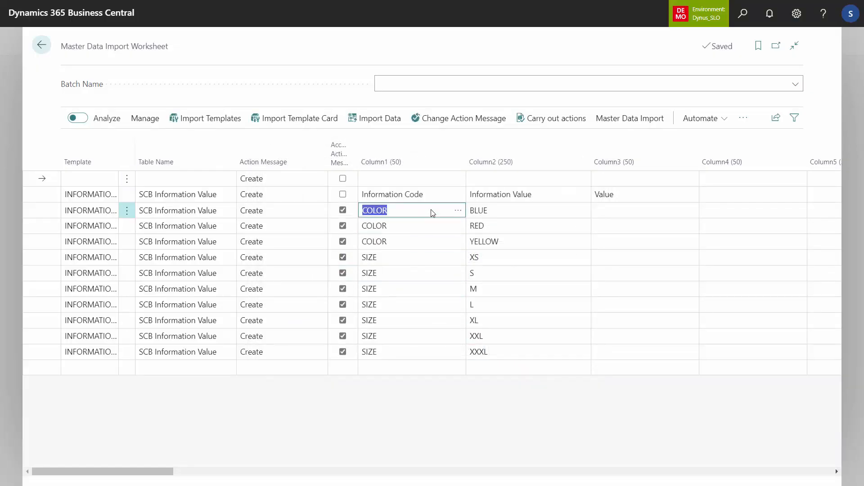
click(498, 213)
click(401, 245)
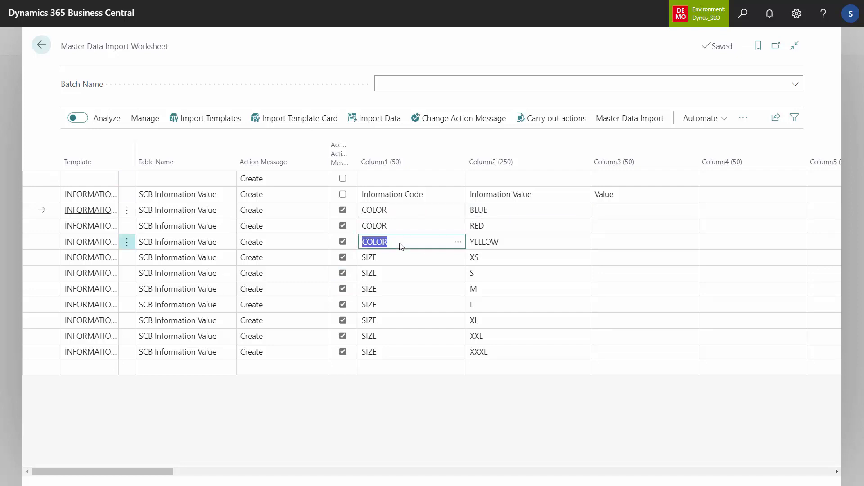
click(400, 266)
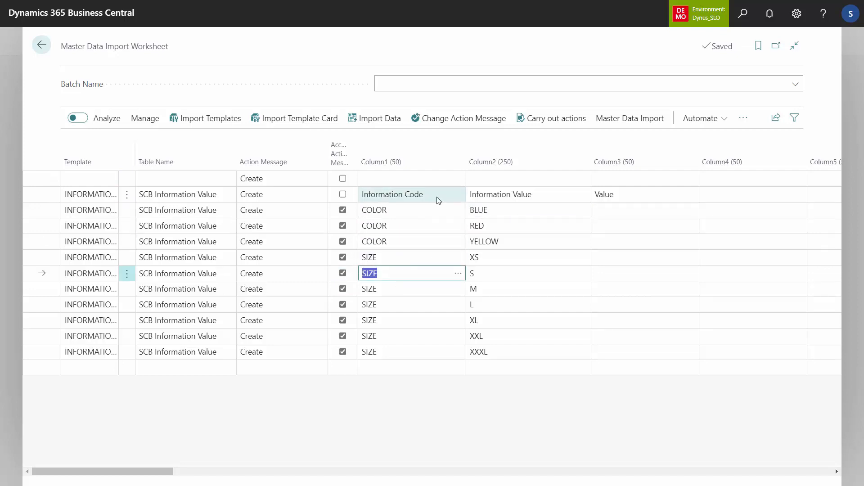
click(549, 122)
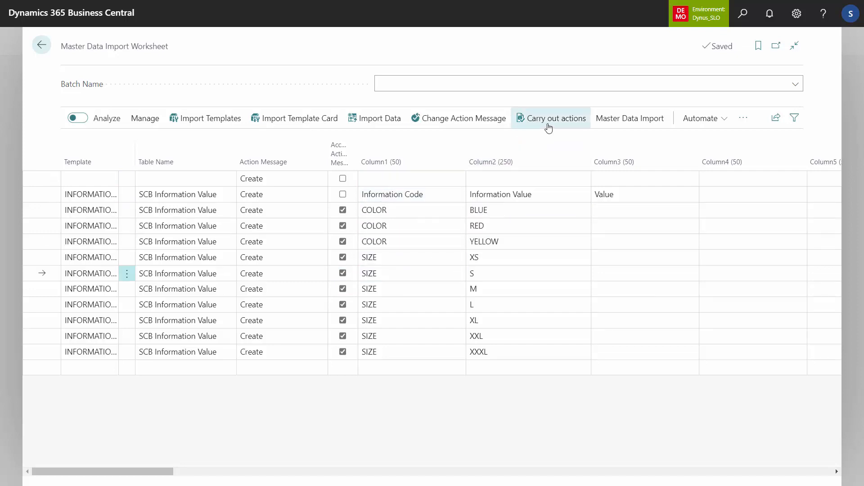
click(513, 381)
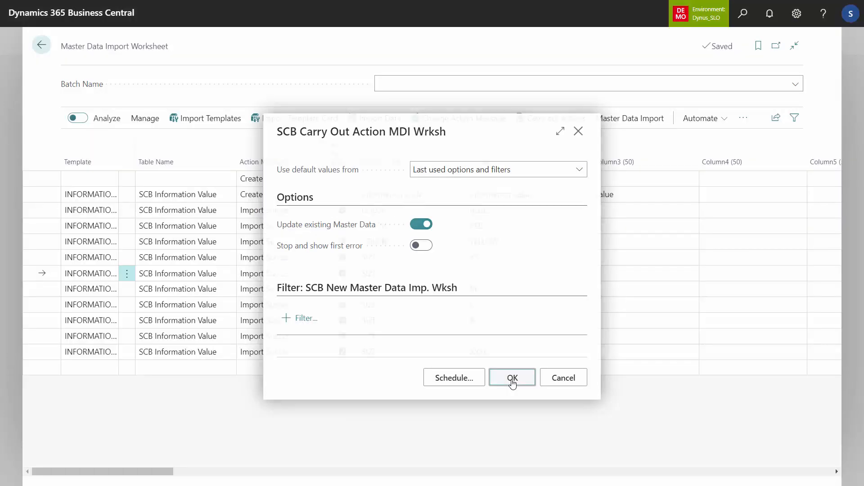
Select all lines in the Master Data Import Worksheet and delete them
click(277, 226)
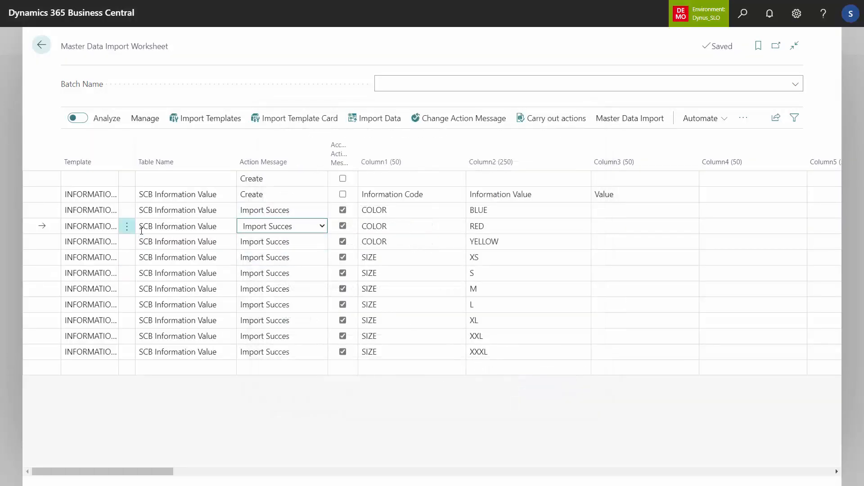
click(127, 226)
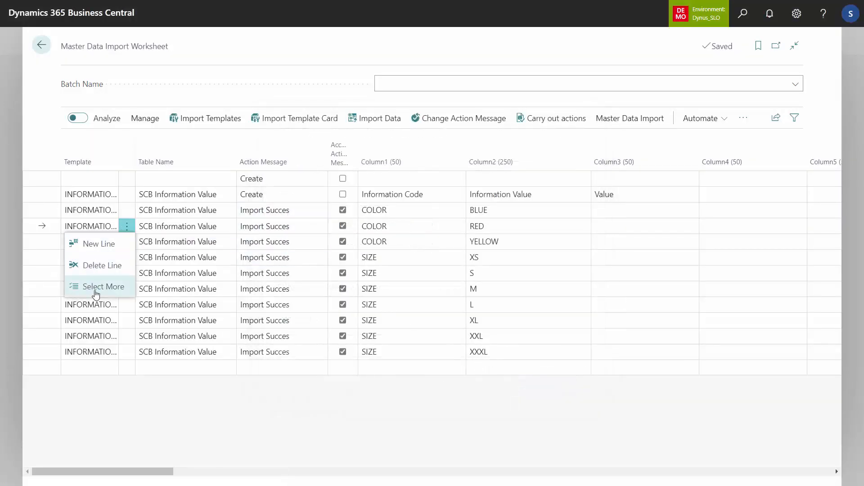
click(72, 290)
click(71, 161)
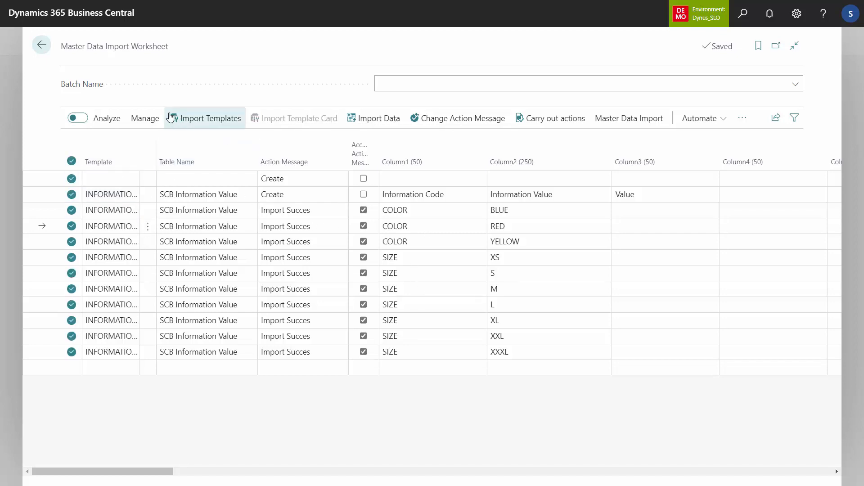
click(145, 118)
click(92, 144)
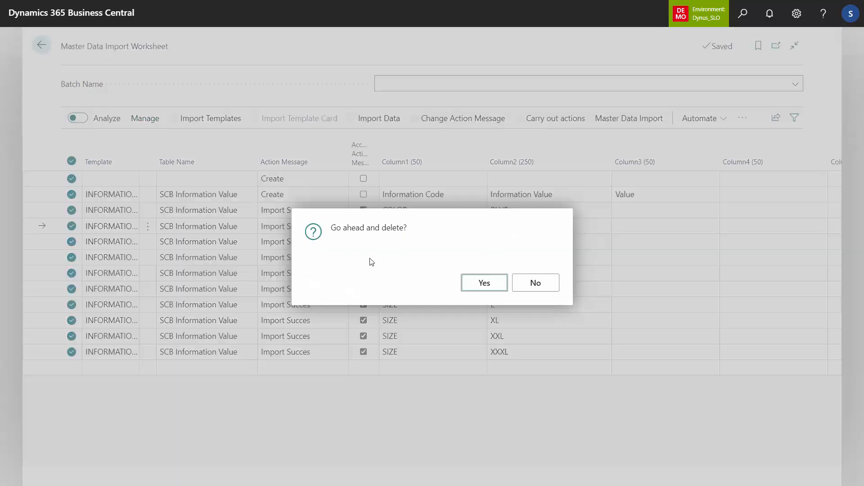
click(495, 287)
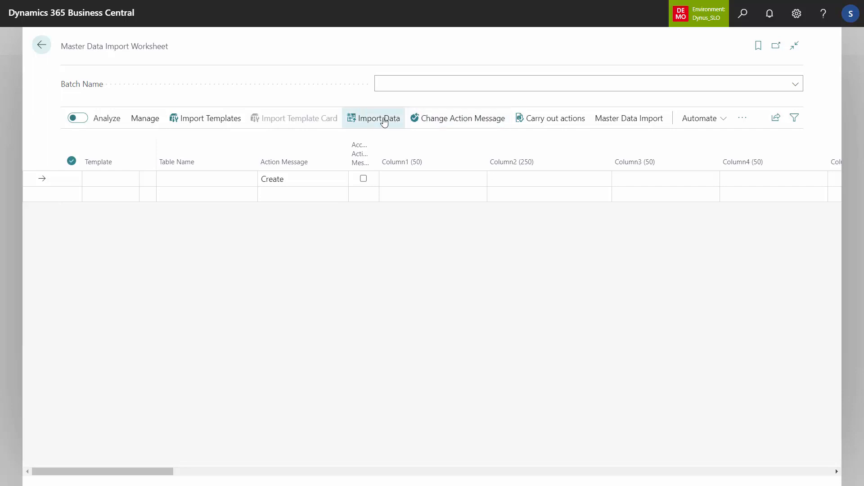
Copy the ITEM import template to a new template ITEM T-SHIRT with the description Item T-Shirt
click(216, 122)
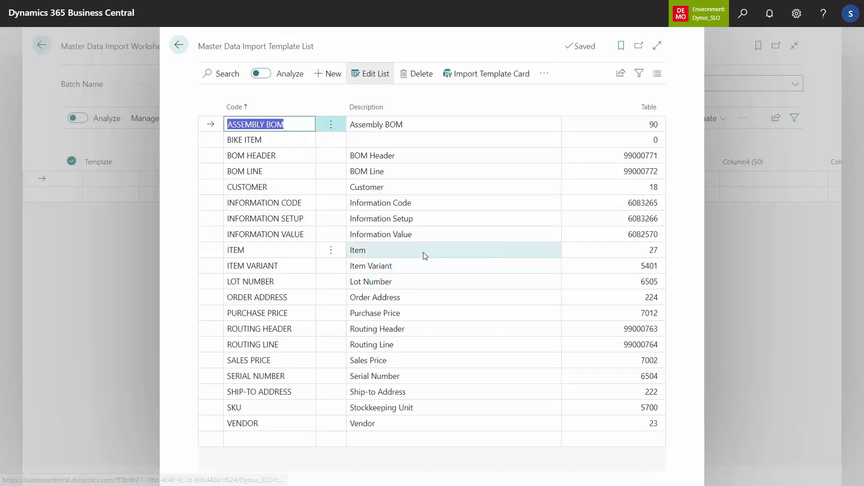
click(425, 256)
click(546, 74)
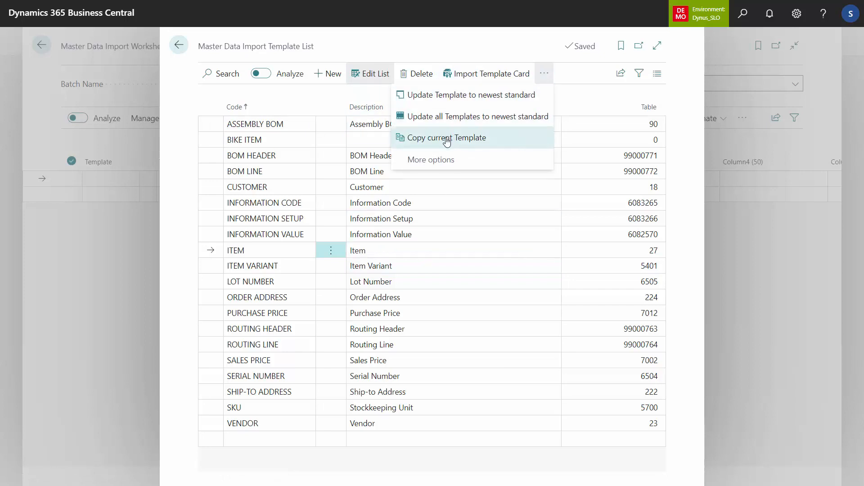
click(447, 139)
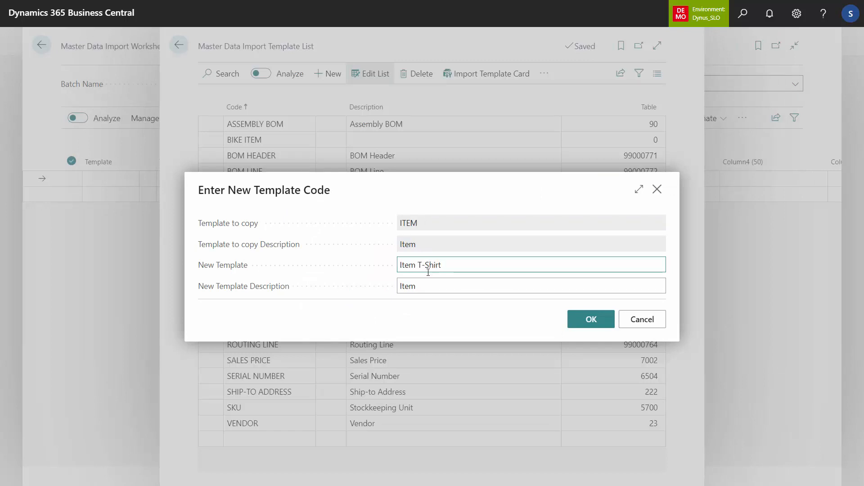
text(Item T-Shirt)
click(451, 286)
click(457, 284)
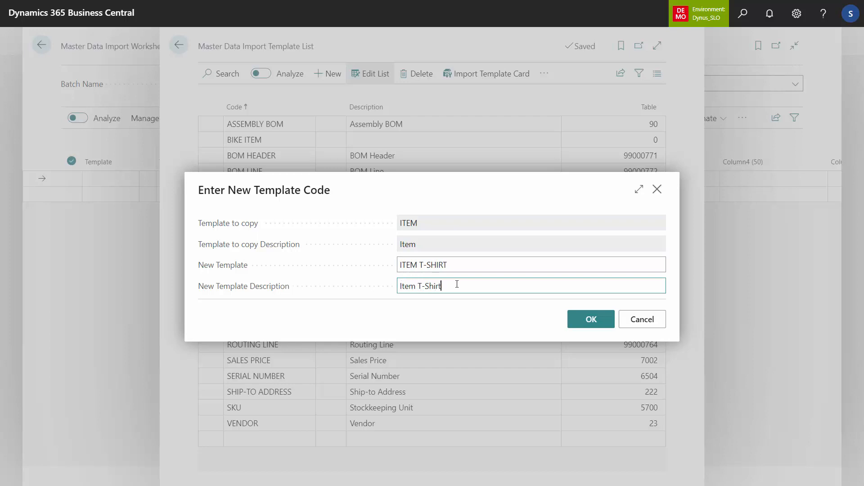
click(586, 319)
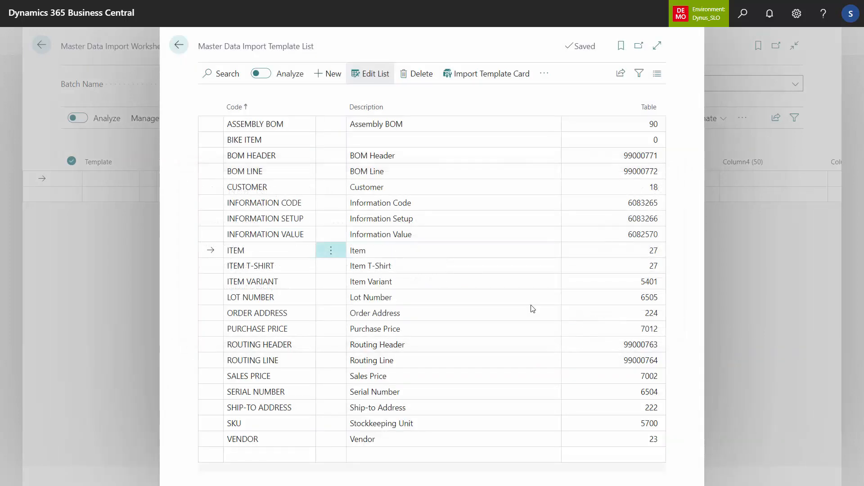
Open the ITEM T-SHIRT template card and check the Color and Size column headers in the Item Bike T-Shirts workbook in Excel
click(412, 266)
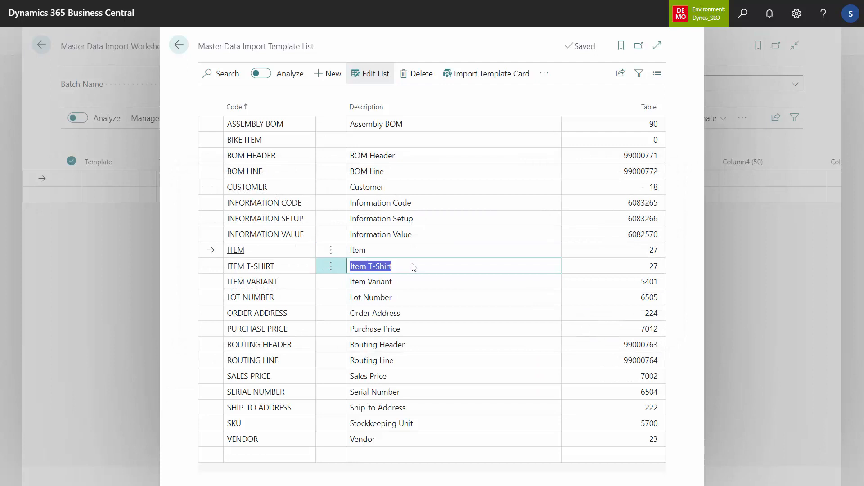
click(482, 77)
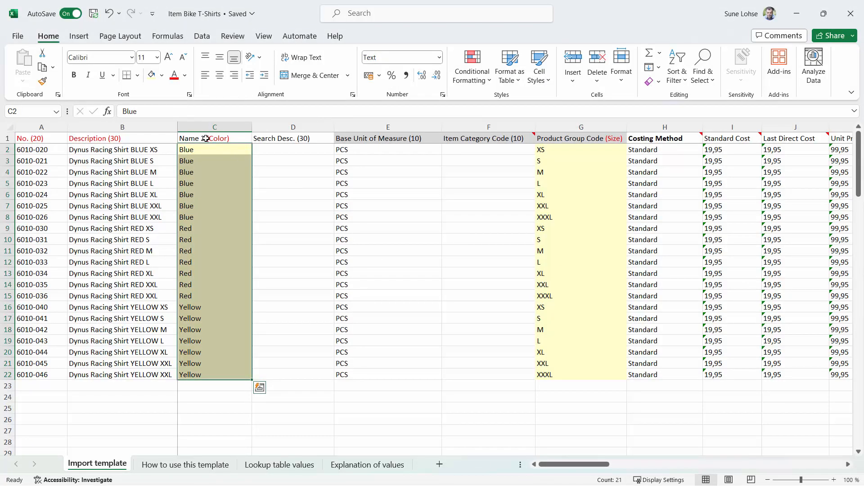
click(206, 139)
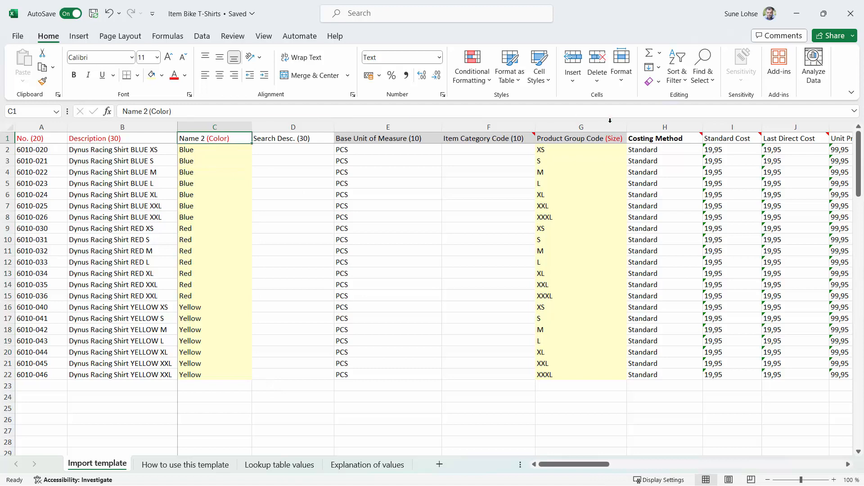
click(573, 140)
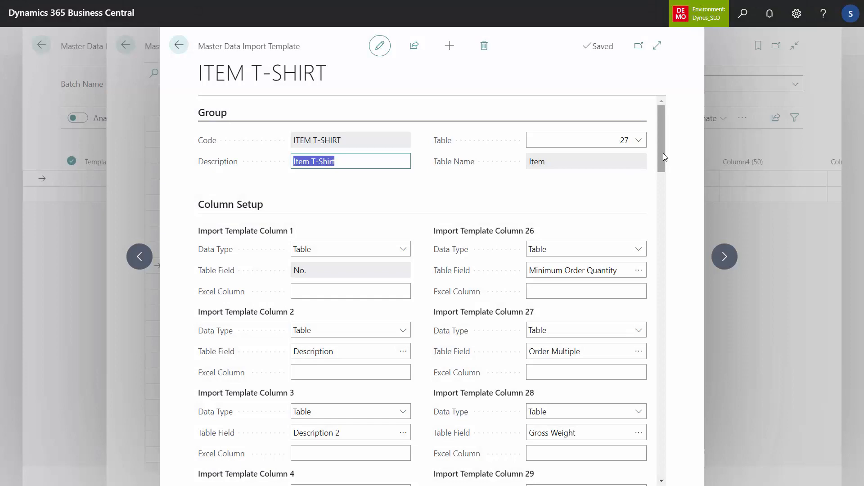
In Business Central, set Import Template Column 3 of ITEM T-SHIRT to Master Data Information, type Information Value, with table field COLOR
drag(663, 153, 657, 222)
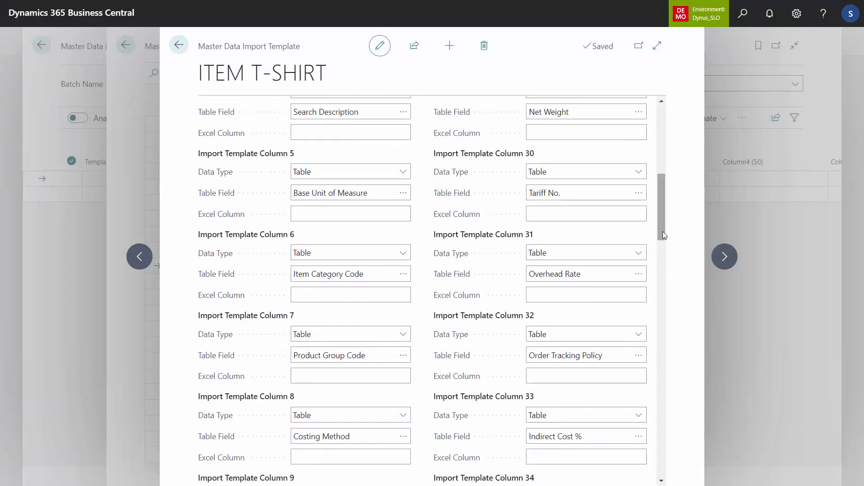
drag(662, 232, 660, 182)
click(349, 327)
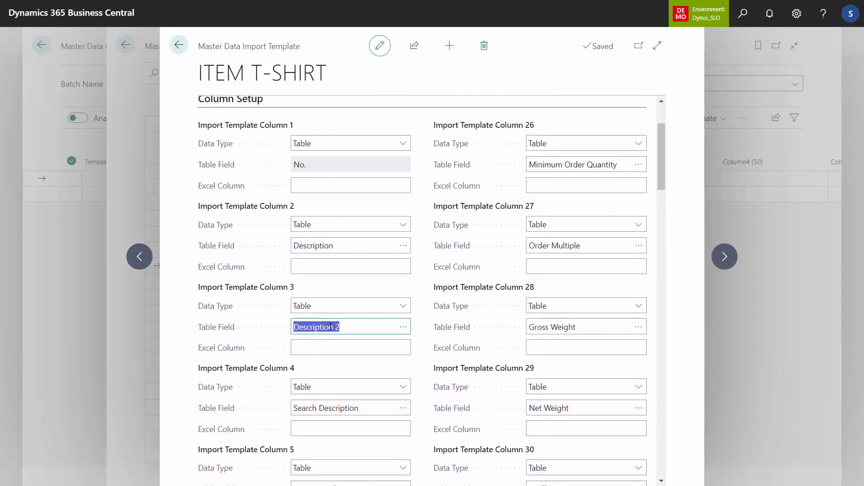
click(404, 306)
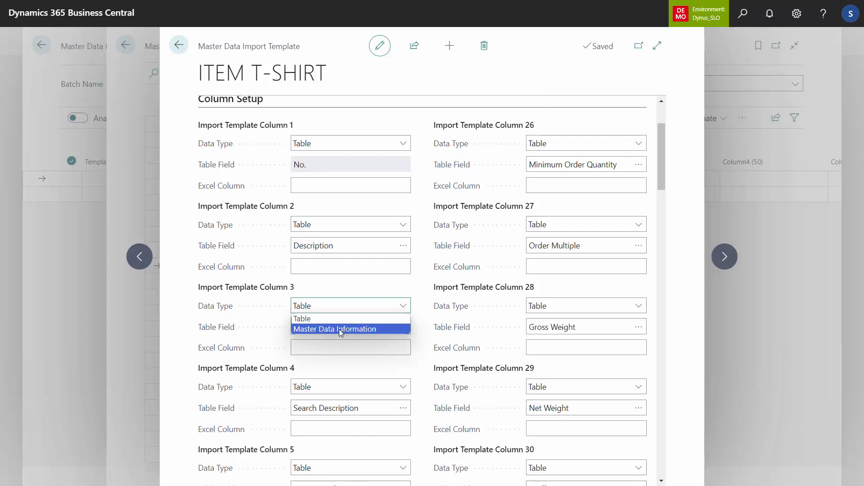
click(339, 330)
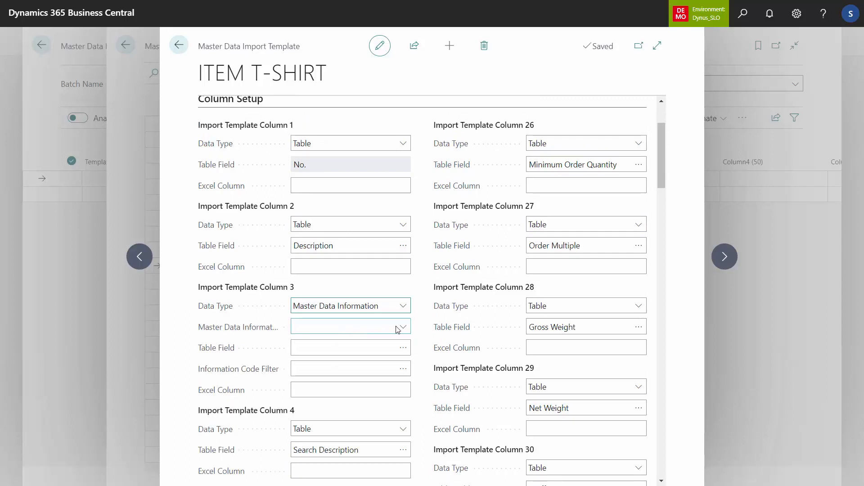
click(404, 328)
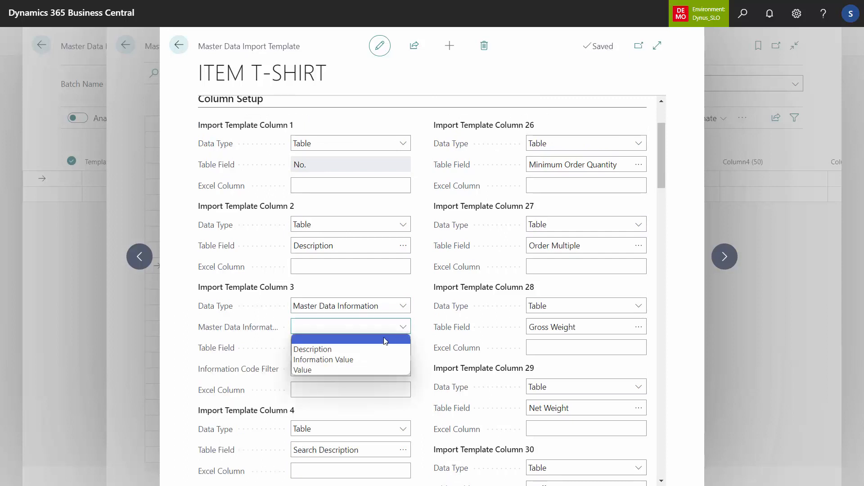
click(347, 360)
click(402, 348)
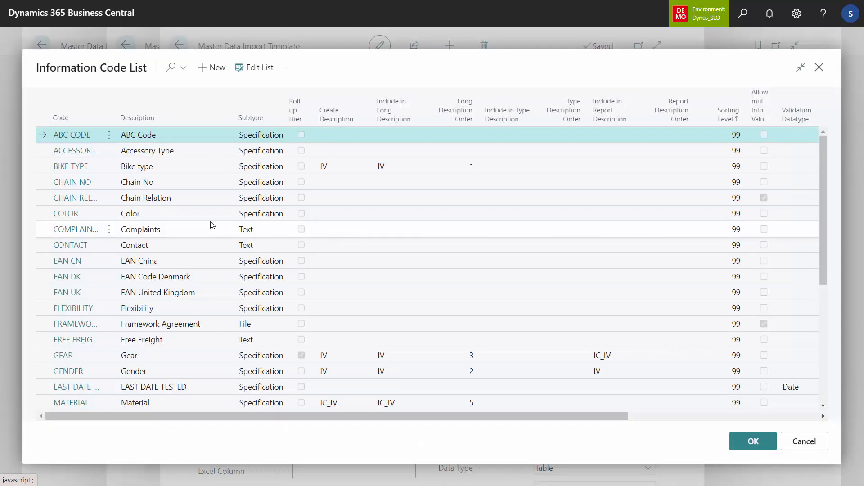
click(183, 215)
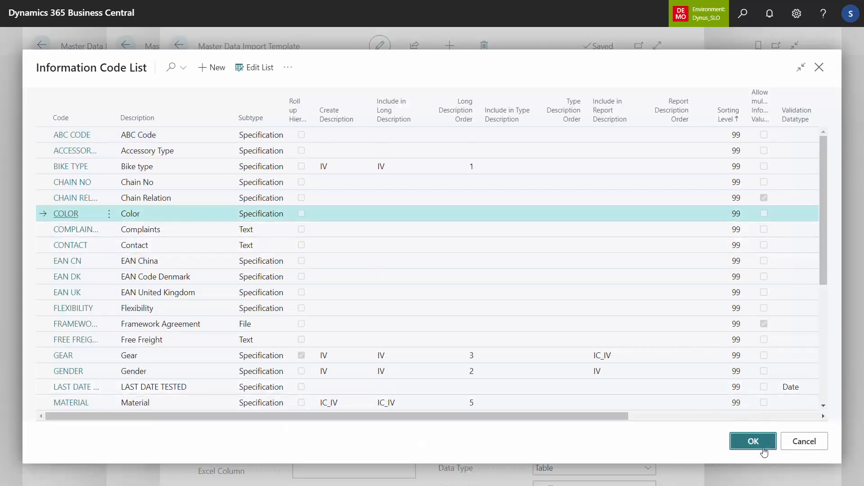
click(754, 442)
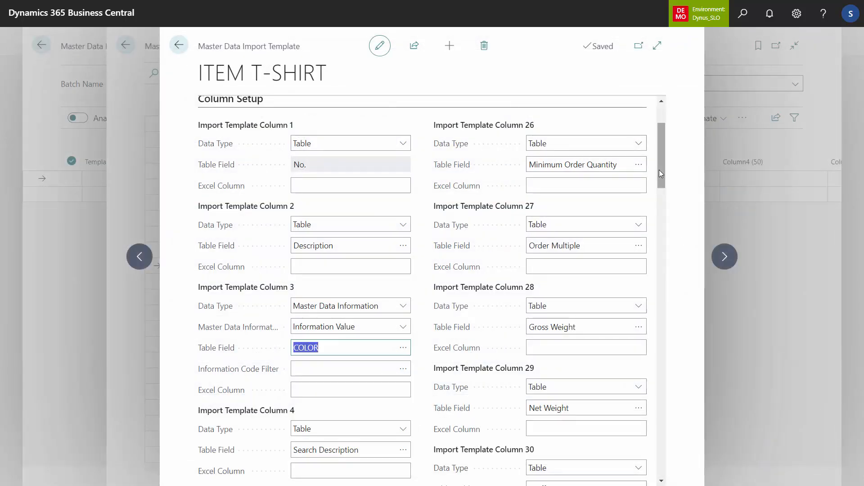
Set Import Template Column 7 to Master Data Information, type Information Value, with table field SIZE, and close the template card
drag(660, 169, 658, 230)
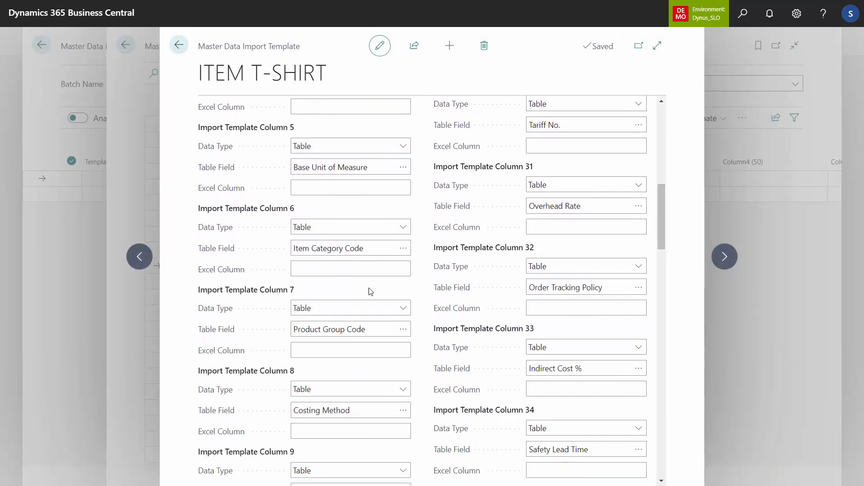
click(324, 309)
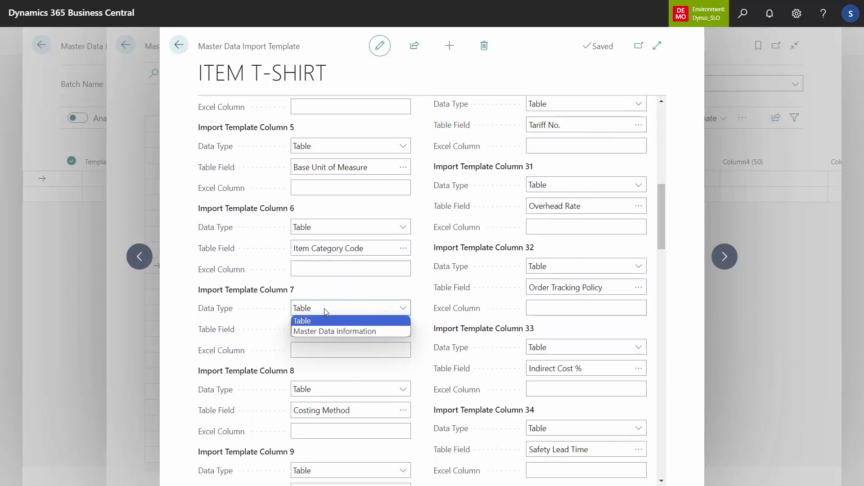
click(329, 331)
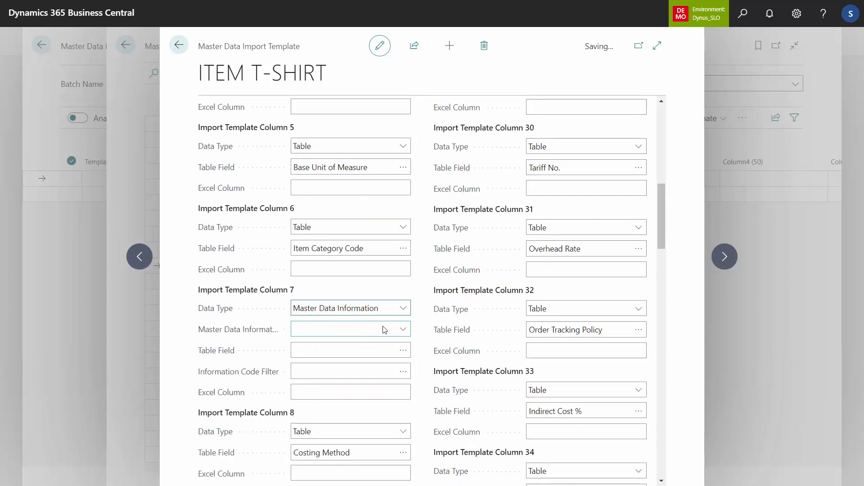
click(401, 331)
click(400, 362)
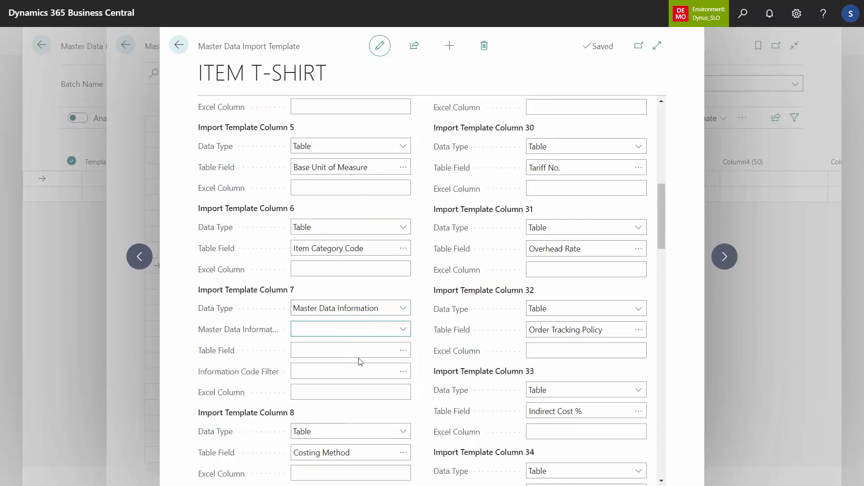
click(404, 356)
click(403, 352)
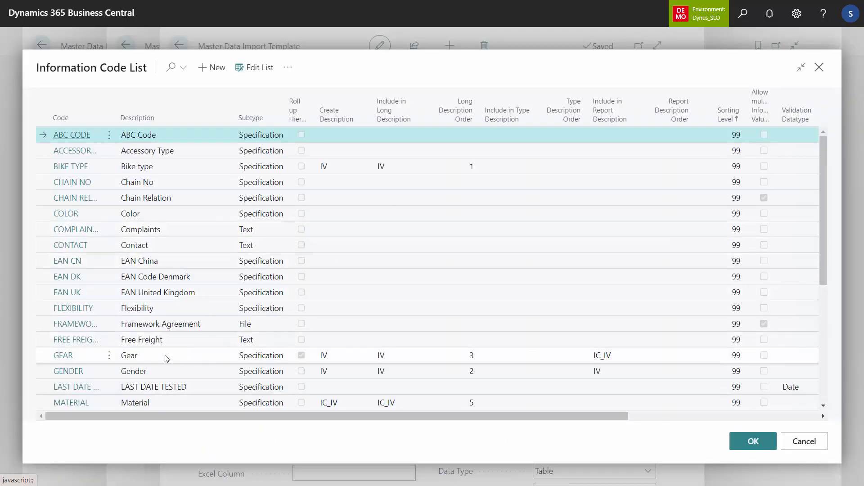
drag(822, 222, 818, 304)
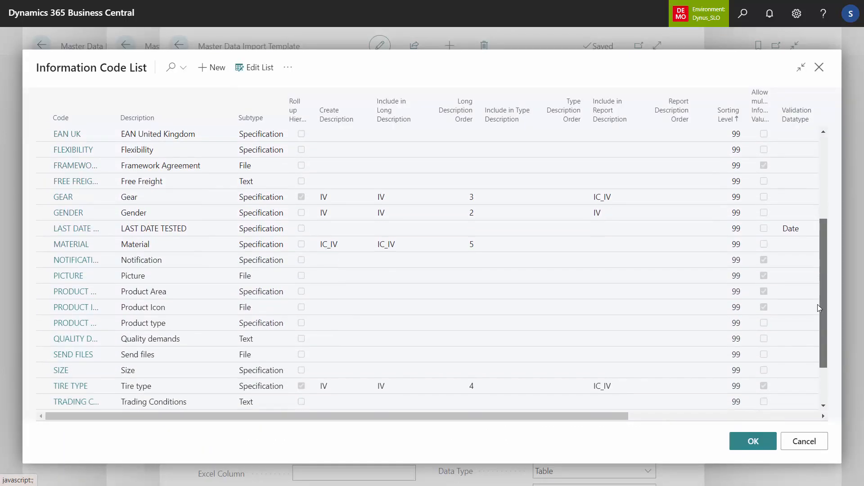
click(124, 373)
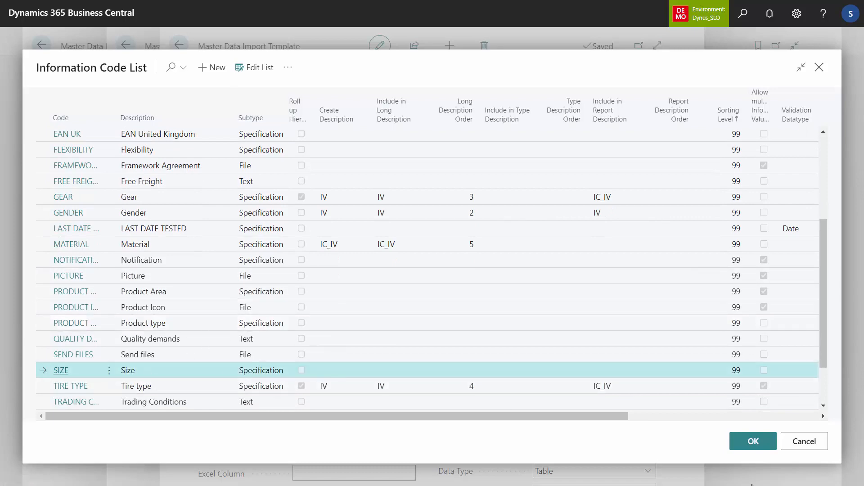
click(749, 443)
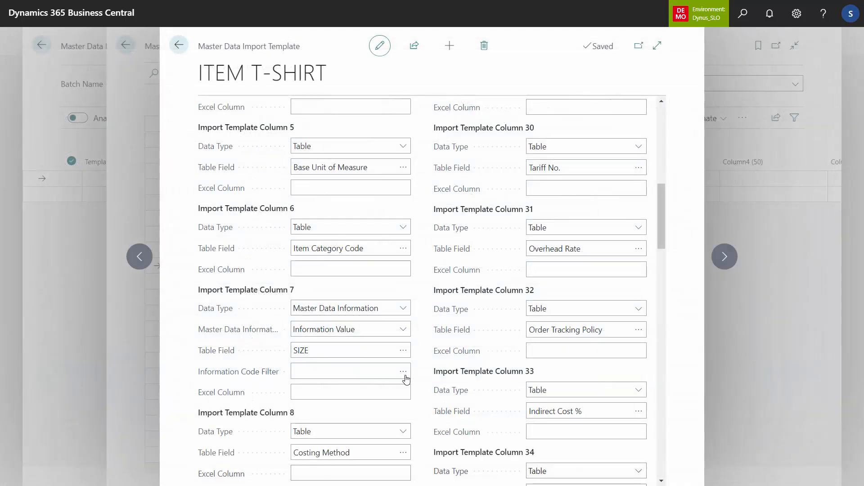
click(334, 373)
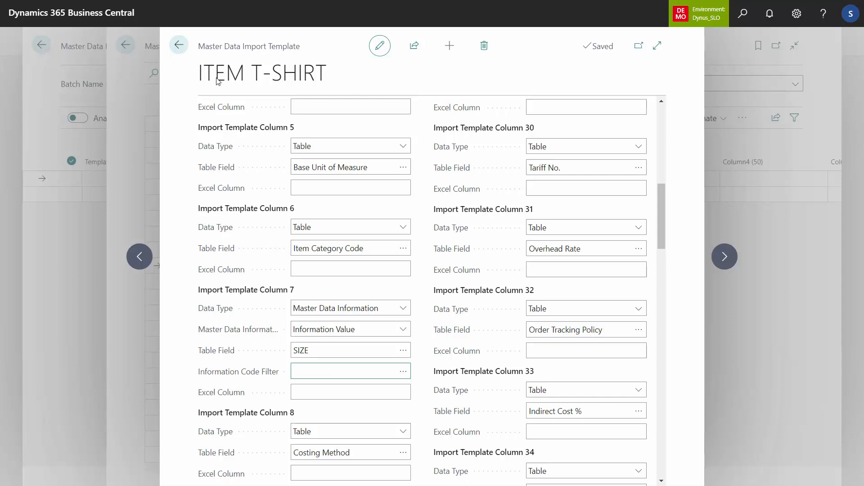
click(179, 46)
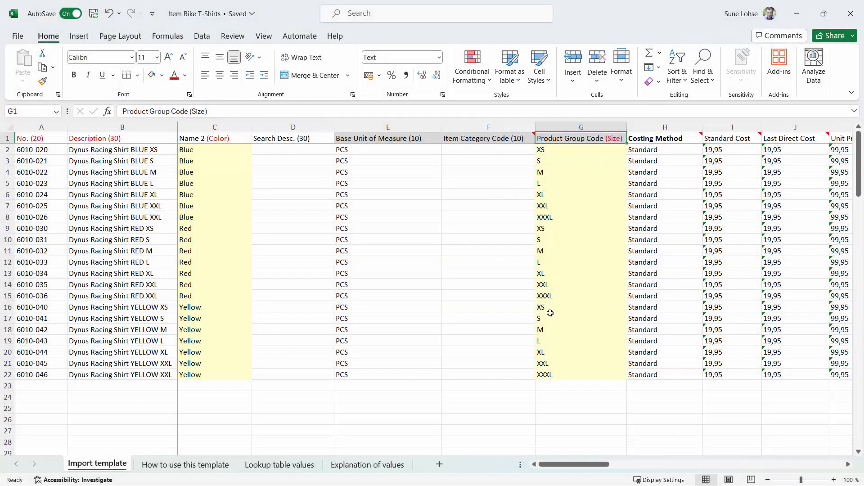
Review the item columns in the Item Bike T-Shirts workbook in Excel, then return to Business Central's Master Data Import Worksheet
drag(594, 464, 533, 472)
click(430, 301)
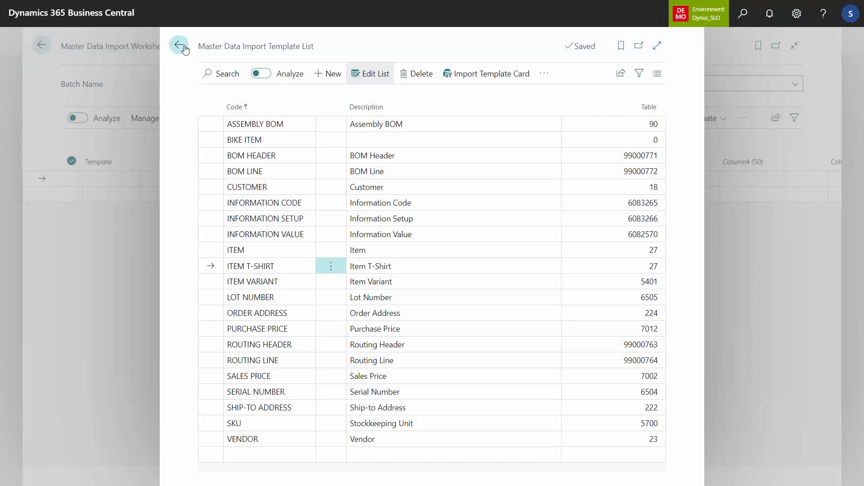
key(Escape)
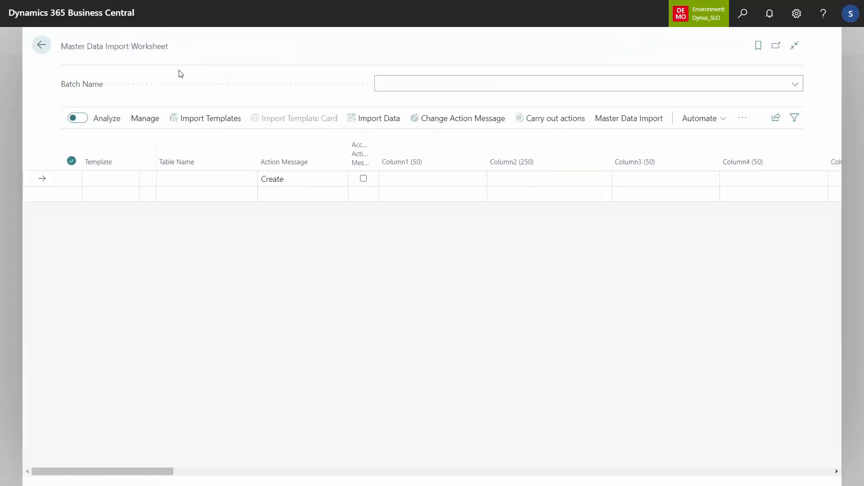
Import data into the worksheet using template ITEM T-SHIRT, the Item Bike T-Shirts workbook and its Import template sheet
click(369, 119)
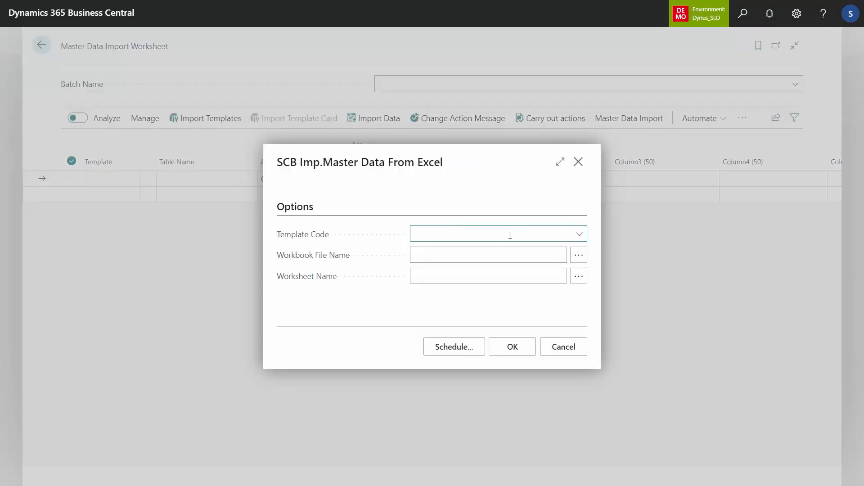
text(itme)
key(BackSpace)
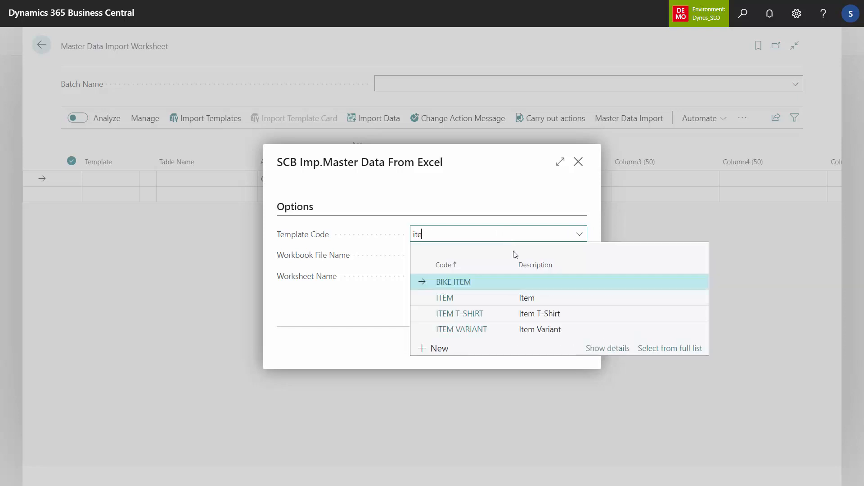
click(539, 314)
click(579, 256)
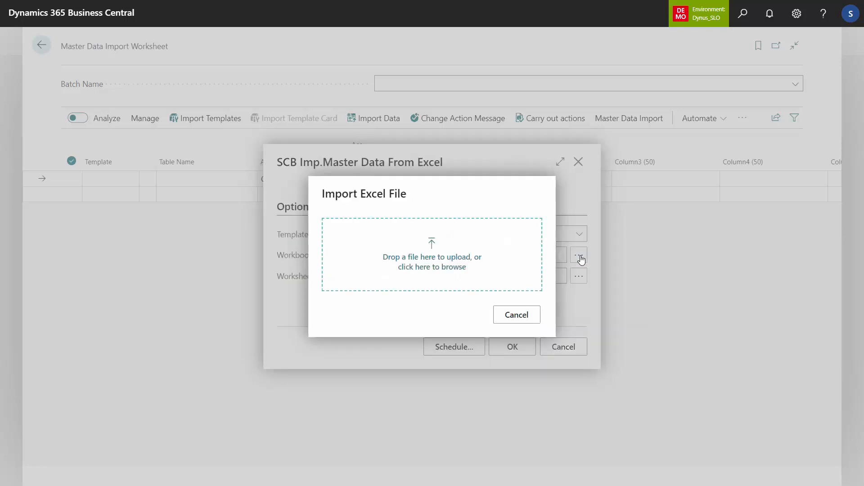
click(448, 272)
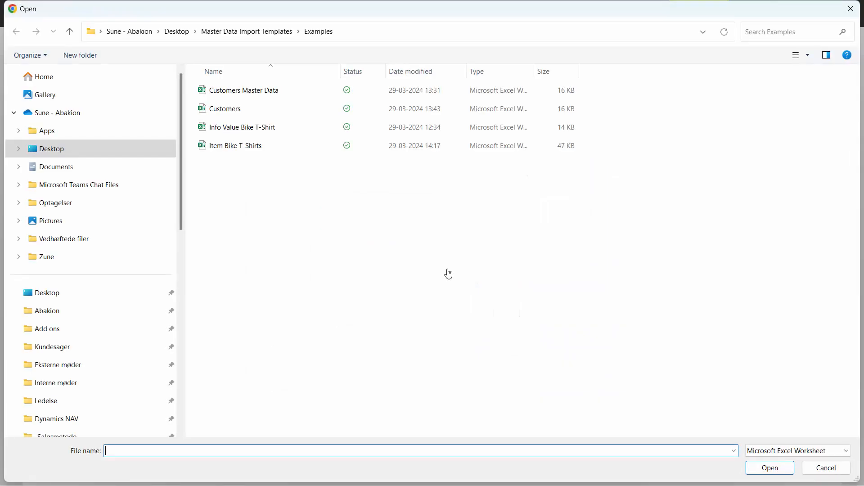
click(235, 148)
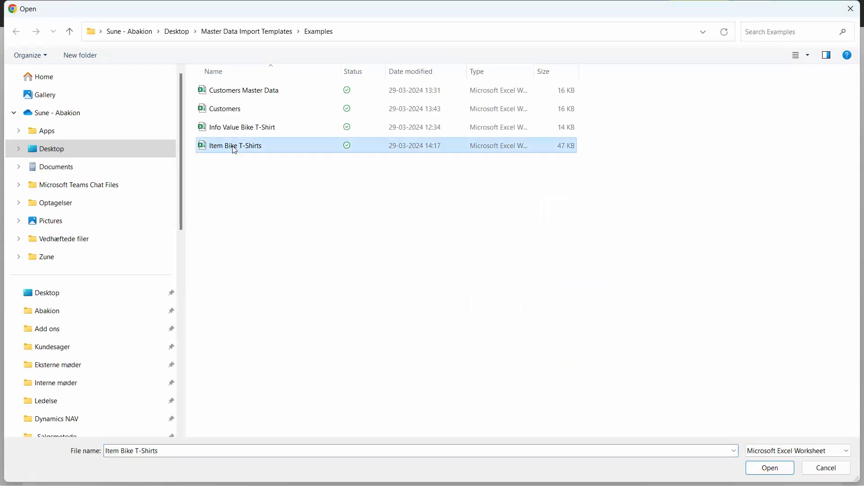
click(763, 466)
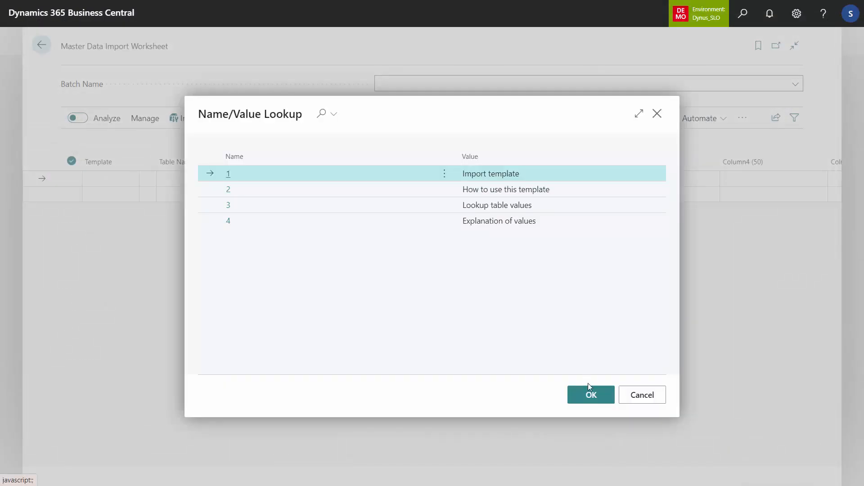
click(590, 391)
click(512, 345)
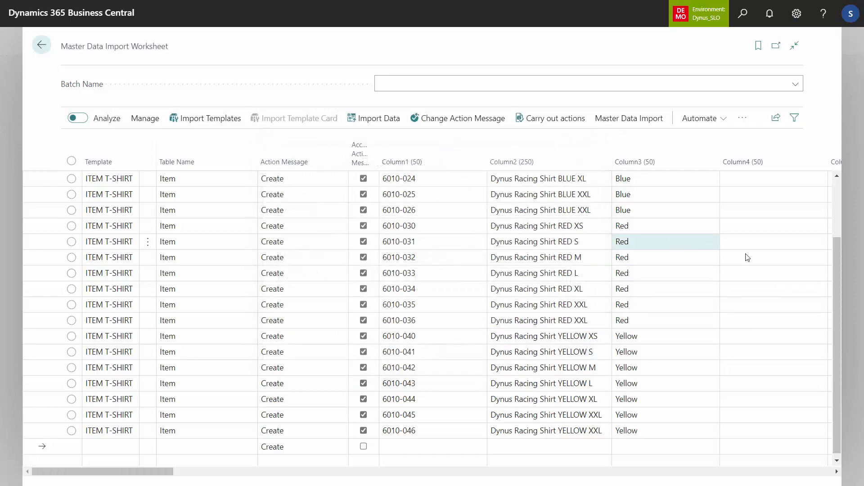
Review the imported racing shirt lines from the header row down and carry out their actions to create the items
drag(836, 288, 839, 196)
click(509, 210)
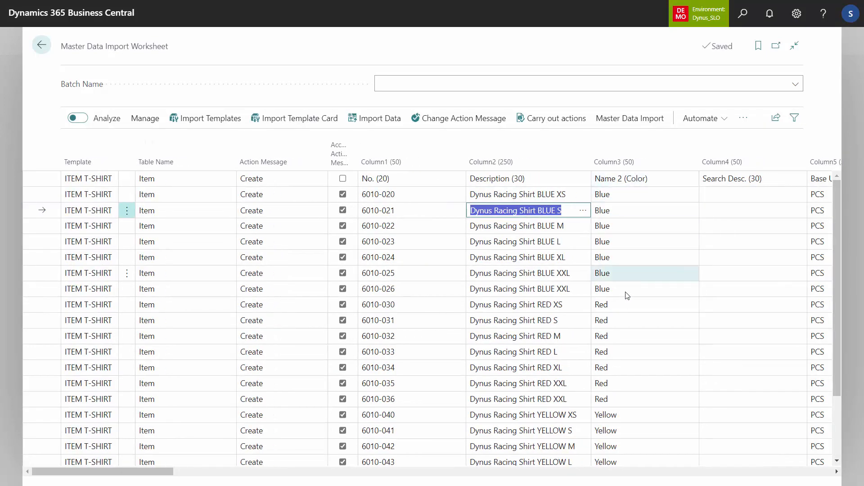
drag(161, 477, 49, 448)
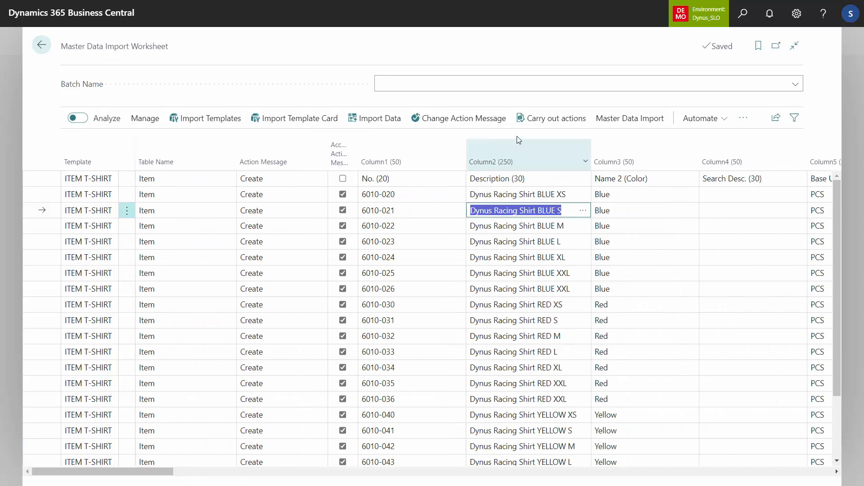
click(548, 131)
click(513, 378)
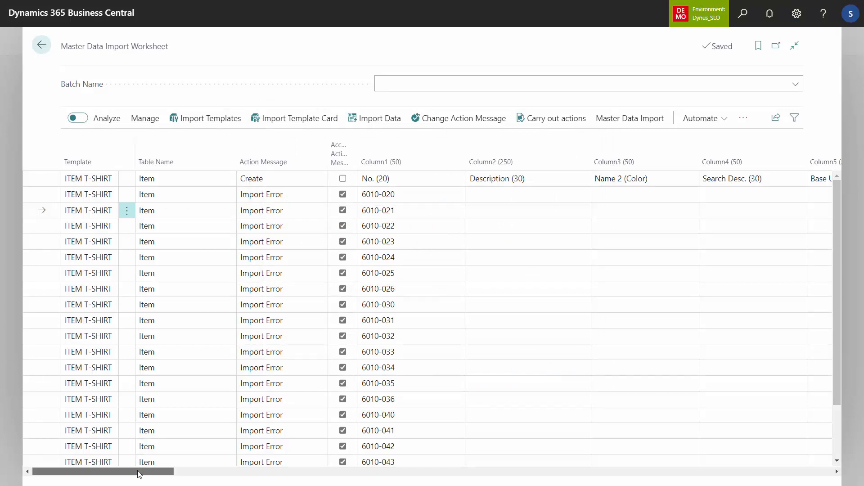
Examine the worksheet lines after carrying out the actions, checking the Gen. Prod. Posting Group and Inventory Posting Group columns
drag(138, 473, 339, 481)
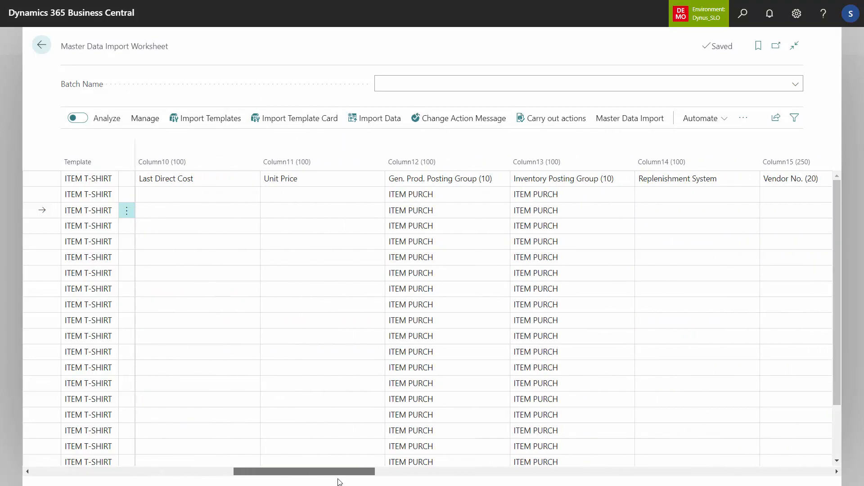
click(443, 200)
click(547, 195)
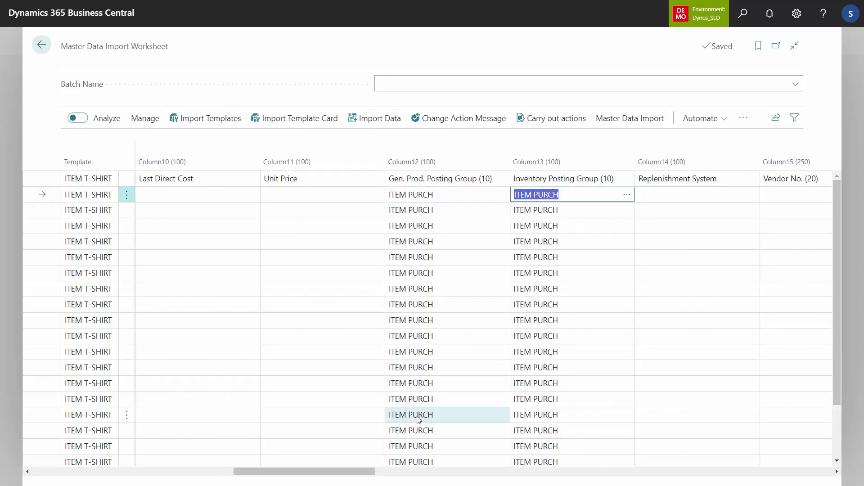
drag(306, 473, 259, 485)
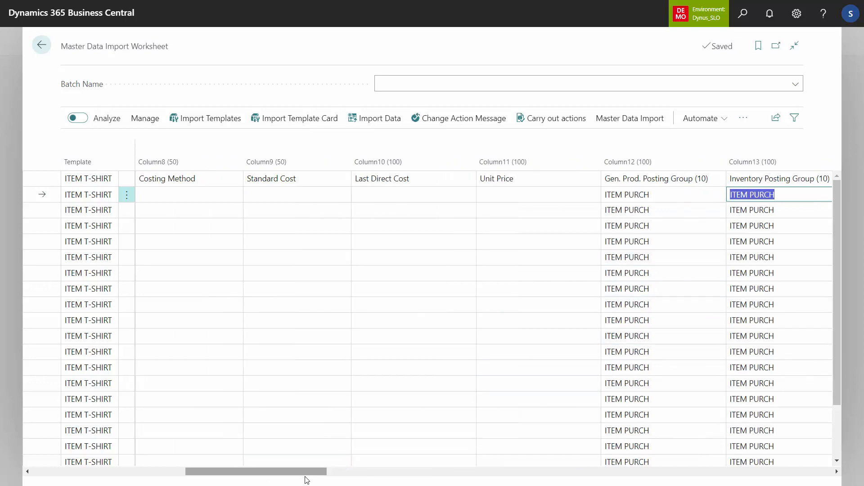
drag(293, 471, 136, 463)
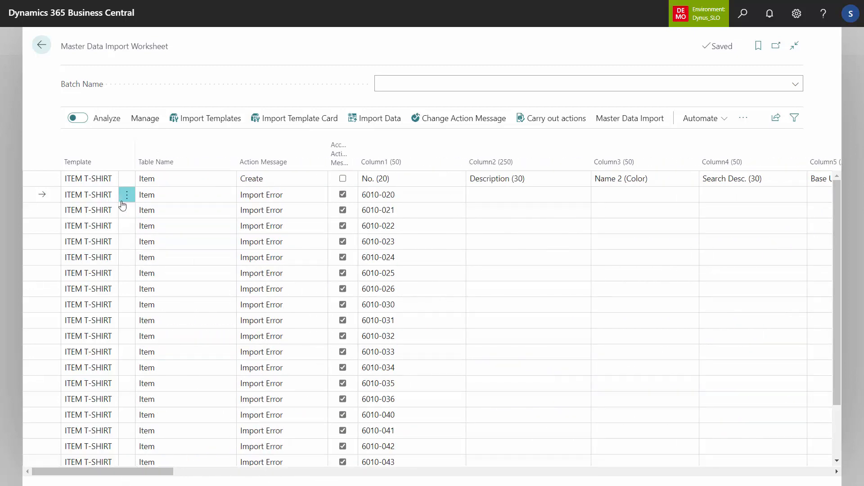
Leave the import worksheet and sort the item list by No. in descending order
click(42, 45)
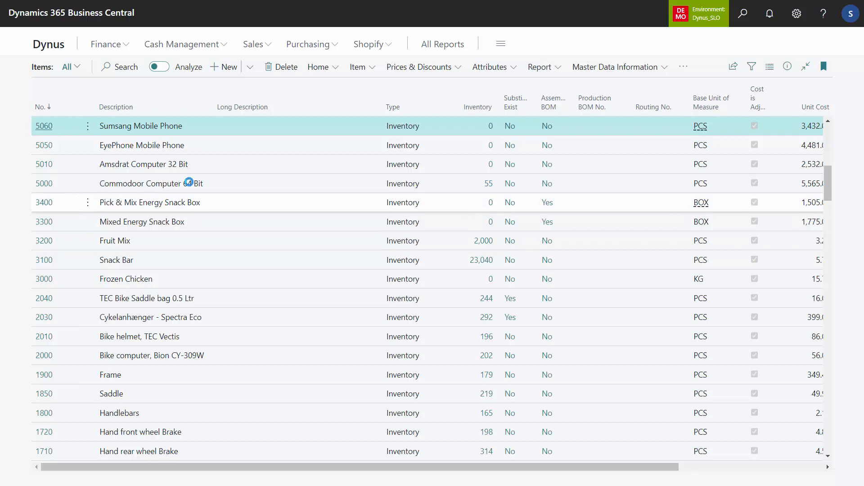
click(74, 109)
click(73, 149)
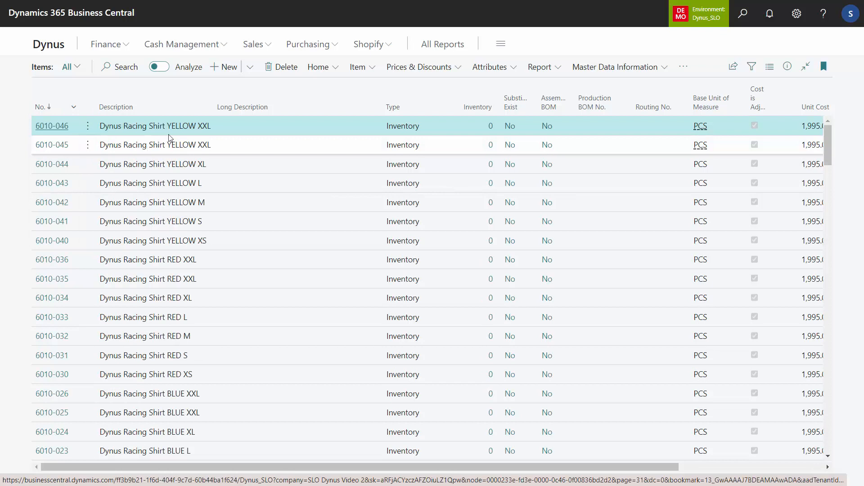
Open the item card of 6010-046, check the COLOR and SIZE information values in its master data information, and leave that page
click(63, 129)
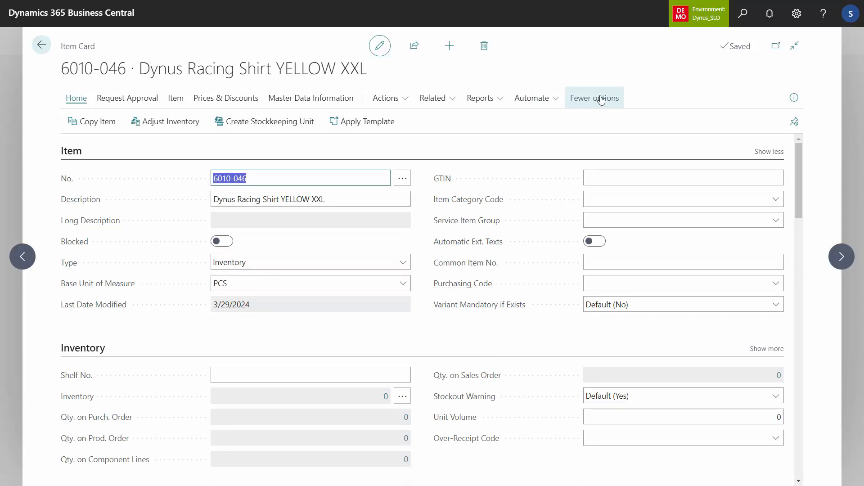
click(313, 99)
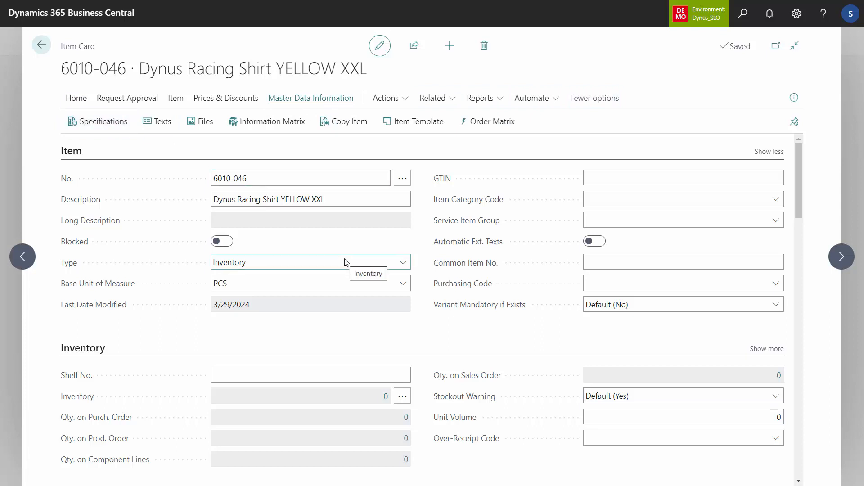
click(226, 122)
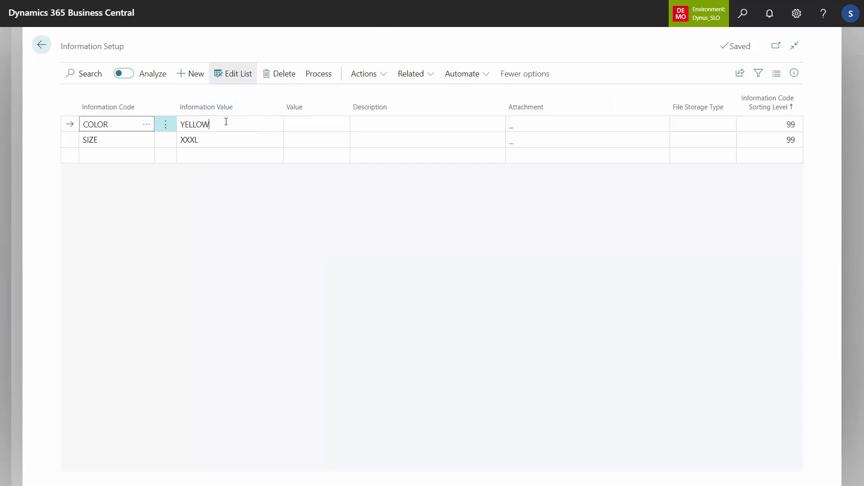
click(222, 141)
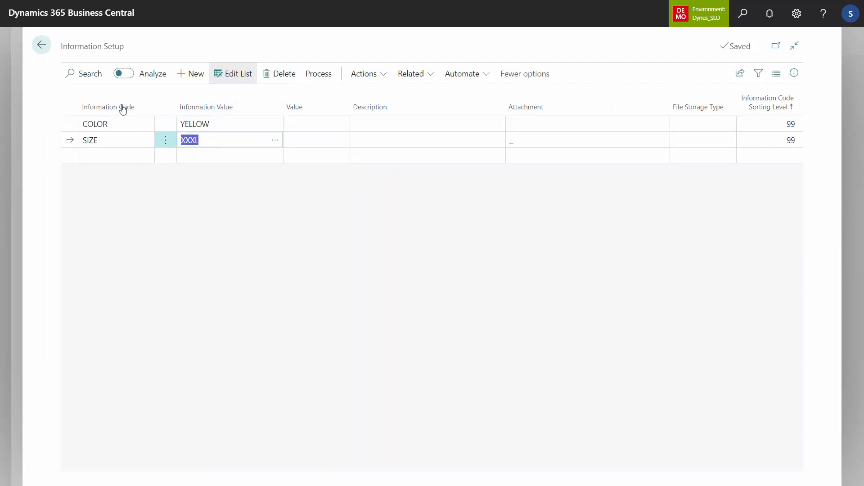
click(43, 45)
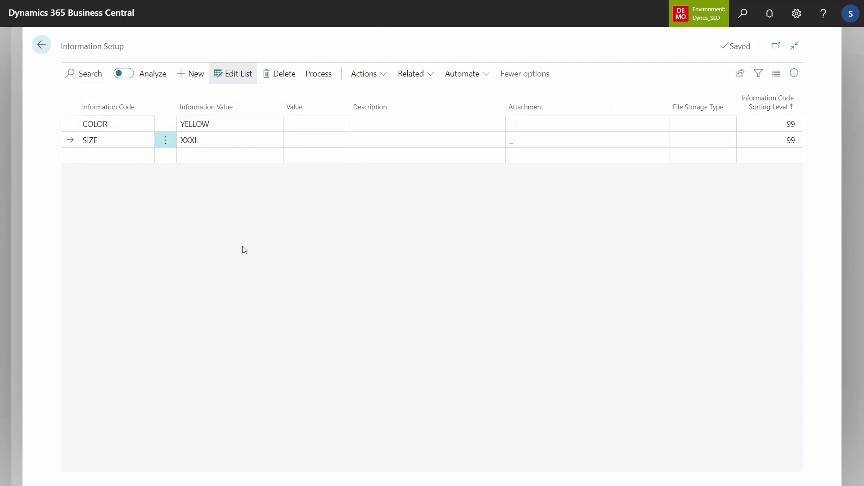